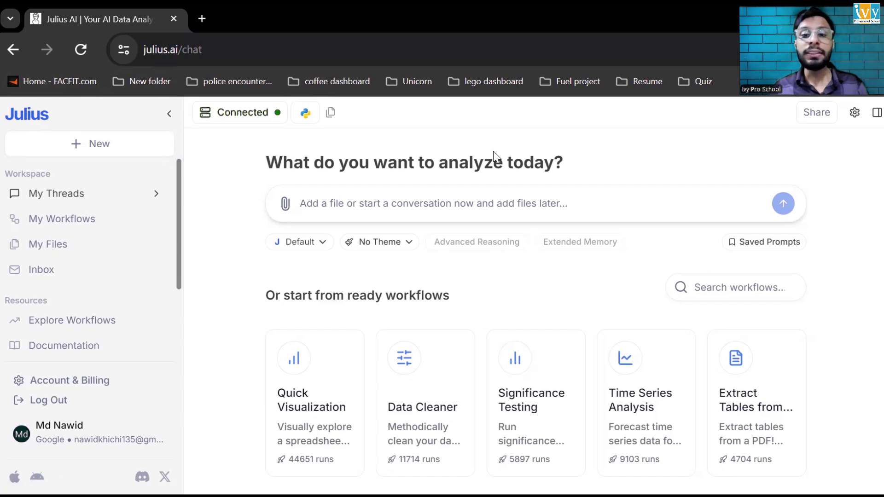
left_click(285, 205)
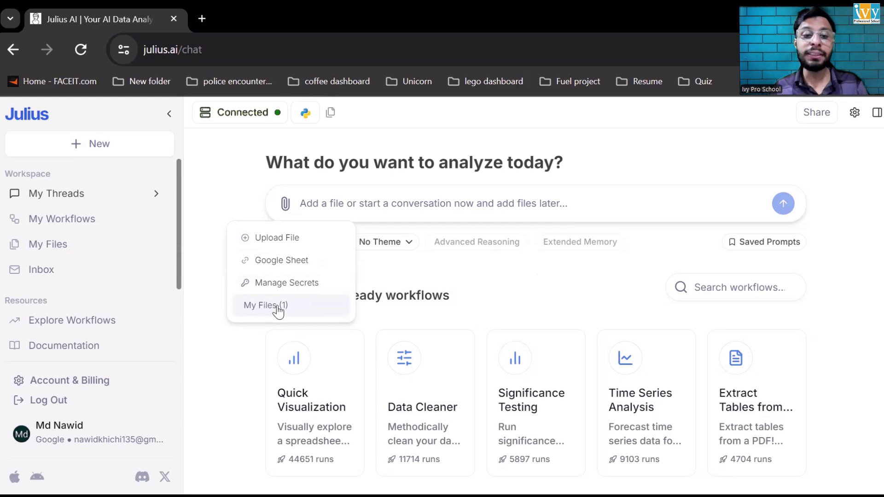
left_click(244, 349)
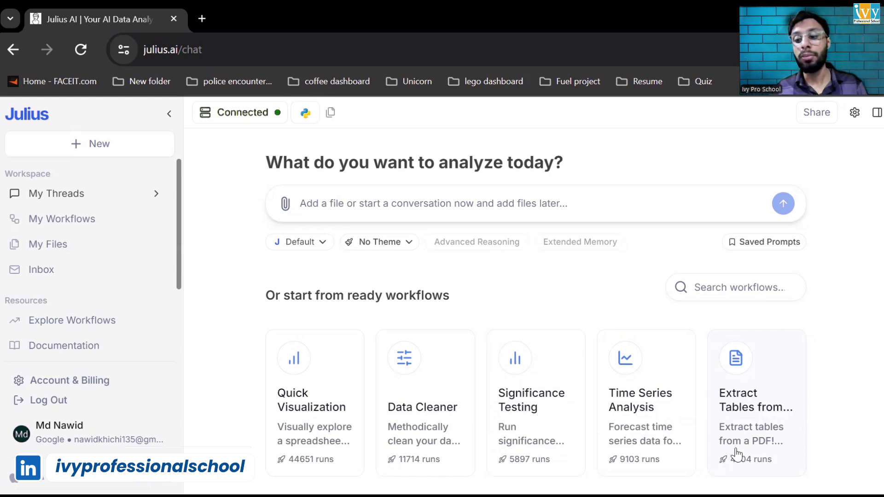
left_click(877, 112)
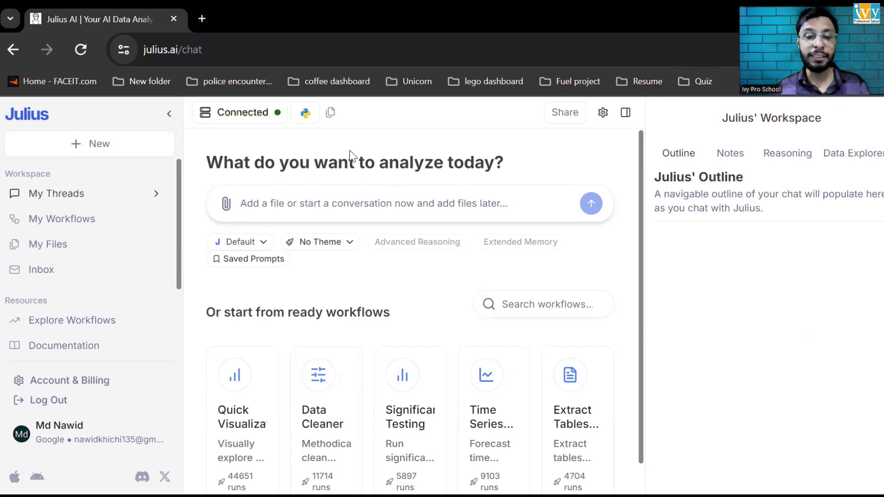
left_click(625, 112)
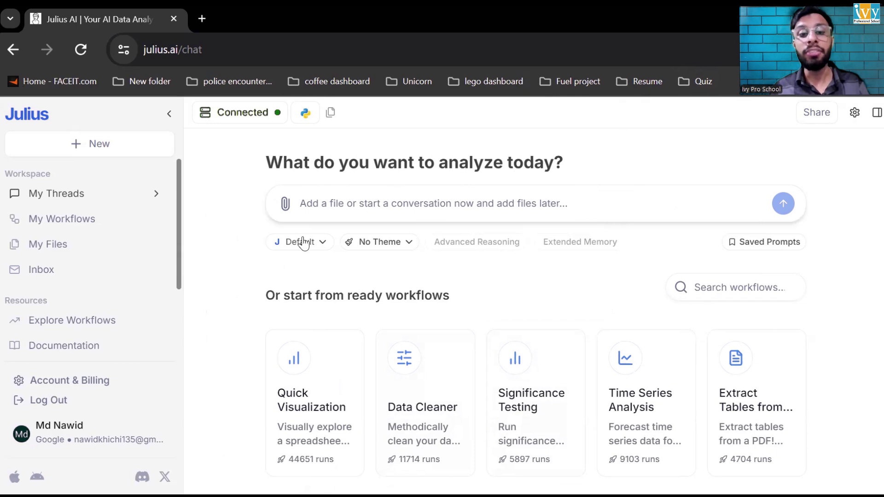
Upload Sales Dataset.xlsx from the computer into the chat.
left_click(285, 213)
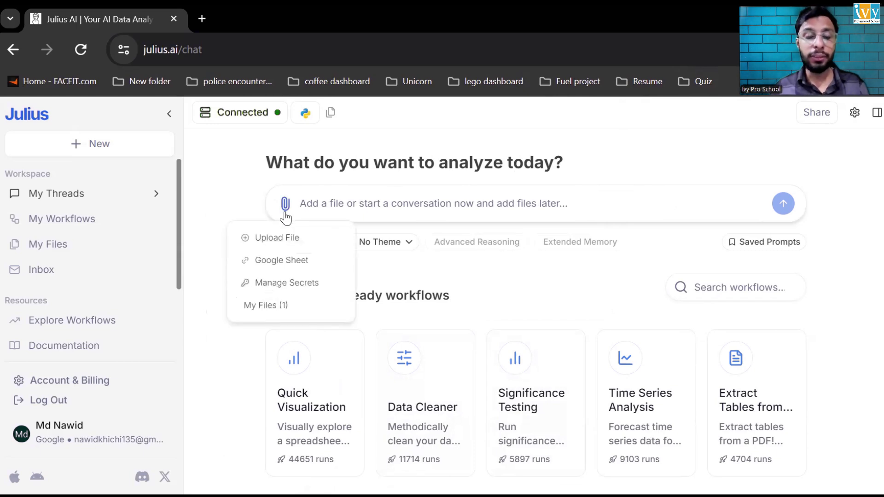
left_click(265, 240)
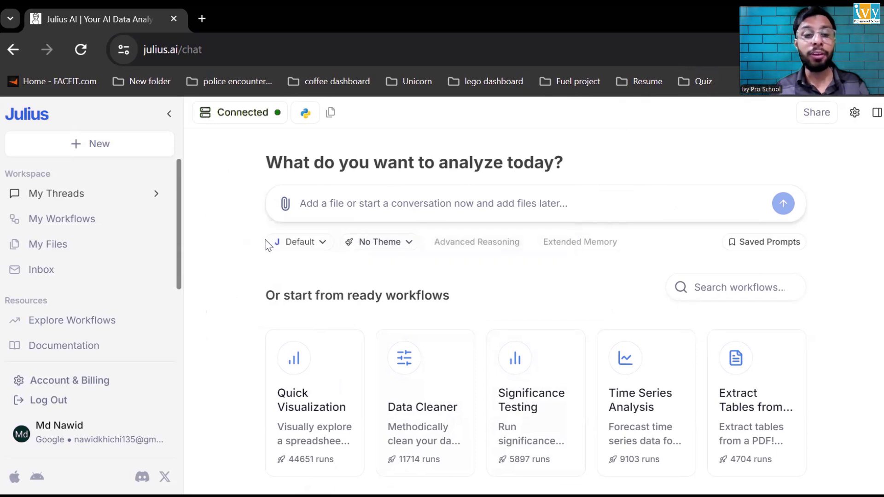
left_click(180, 119)
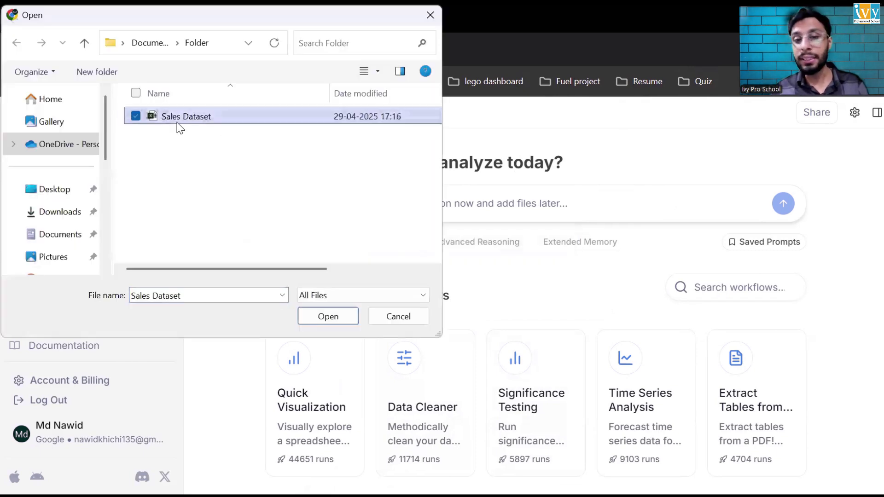
left_click(336, 316)
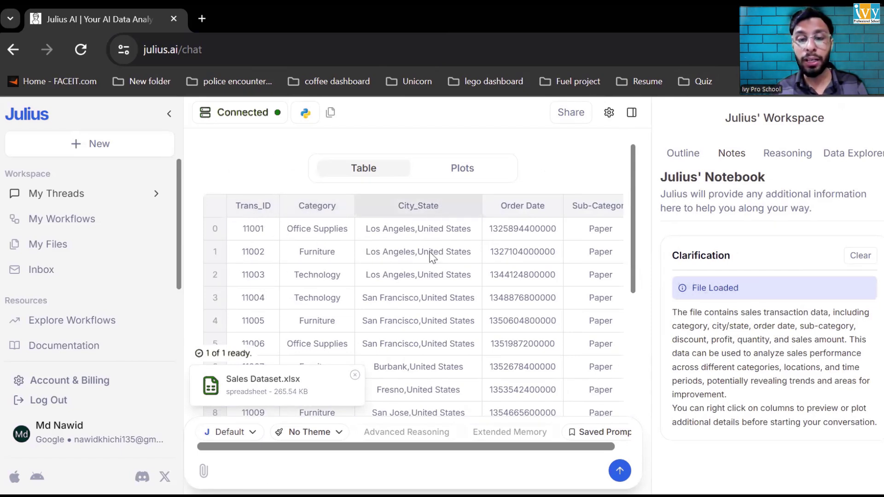
Scroll across the Sales Dataset preview, then send it to start a new analysis thread.
scroll(430, 262, "right", 3)
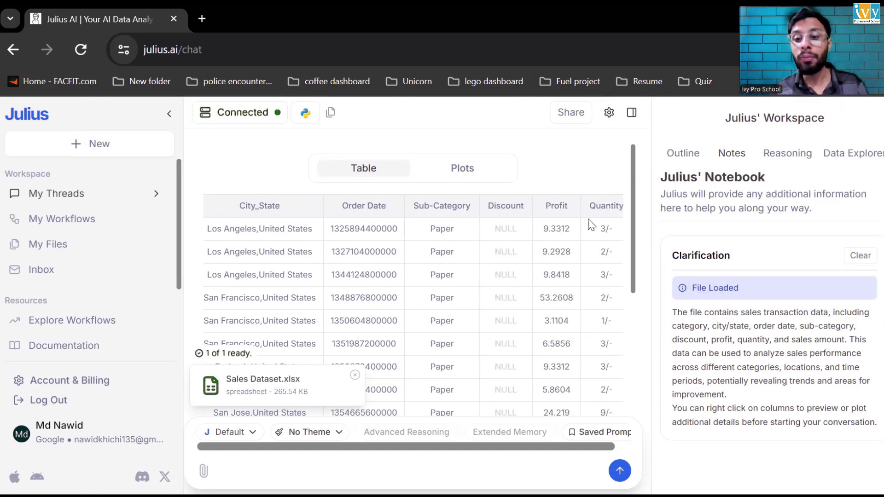
scroll(525, 322, "right", 2)
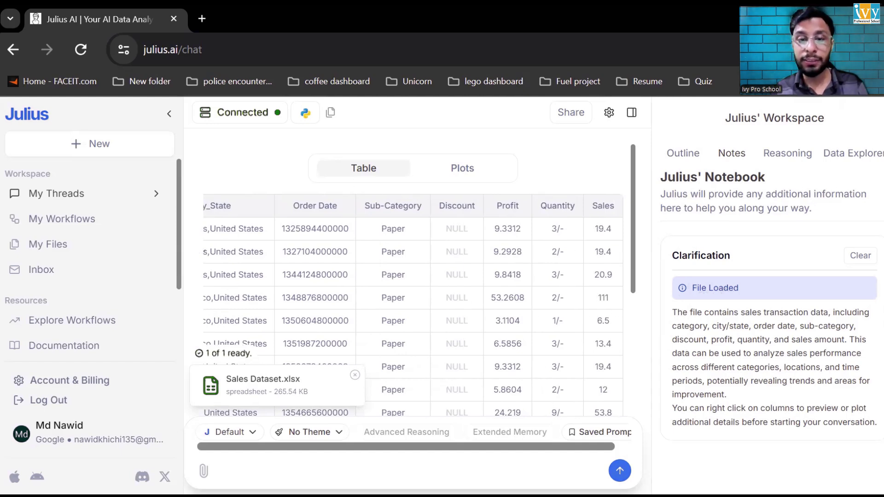
left_click(620, 470)
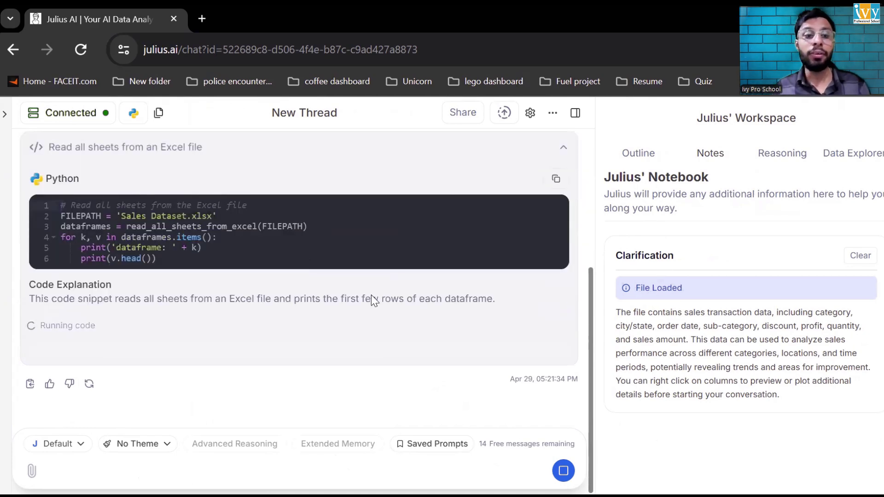
Check the Python runtime options without changing them, then read the Sheet1 summary down to the suggested prompts.
left_click(140, 110)
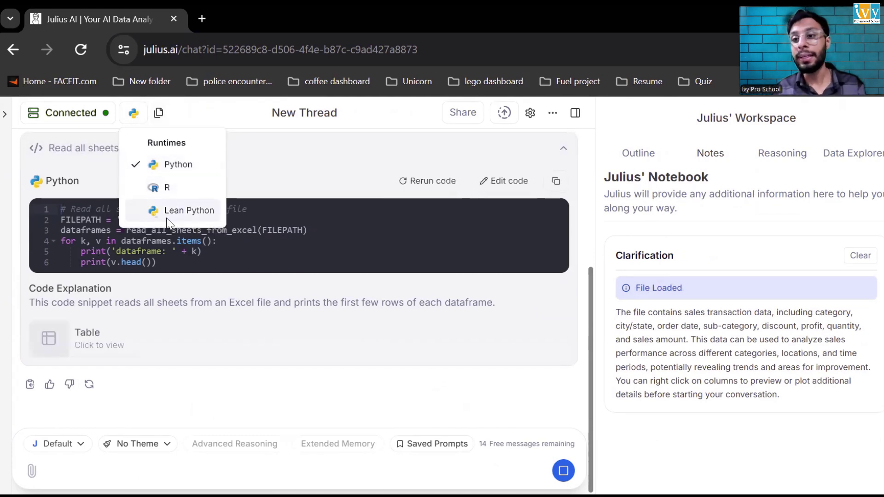
left_click(281, 157)
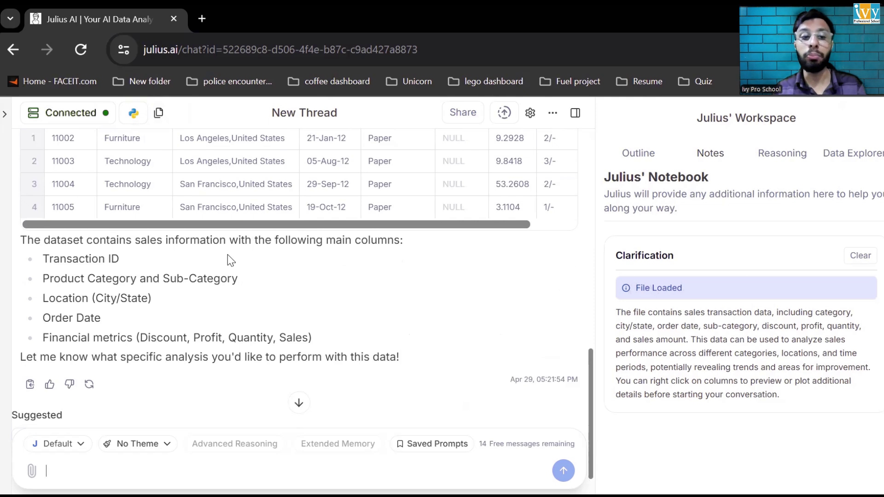
scroll(227, 255, "up", 8)
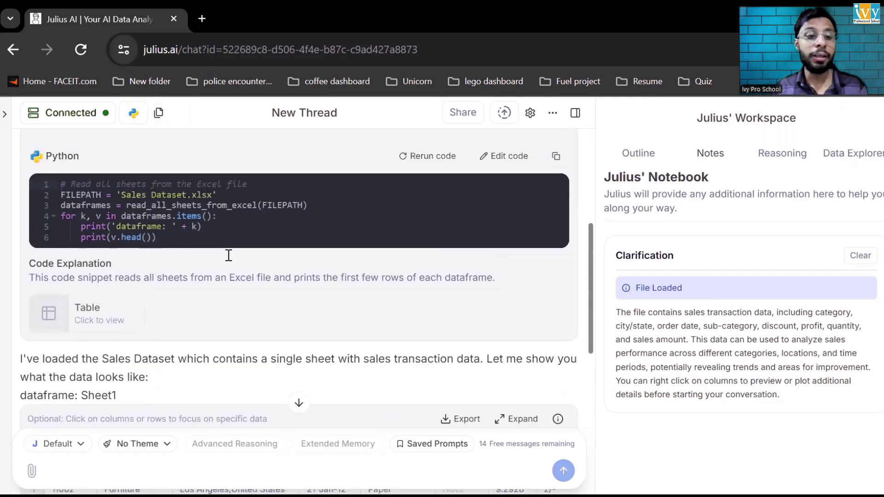
scroll(228, 255, "down", 3)
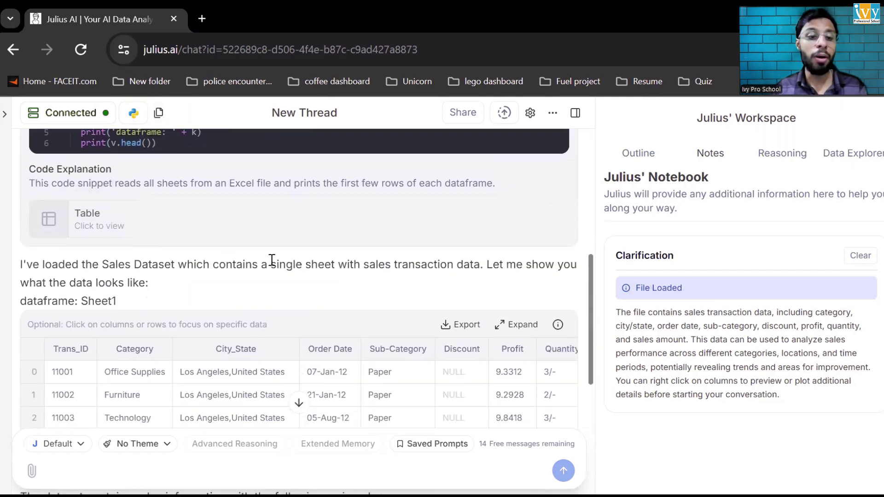
scroll(272, 260, "down", 3)
scroll(258, 272, "down", 3)
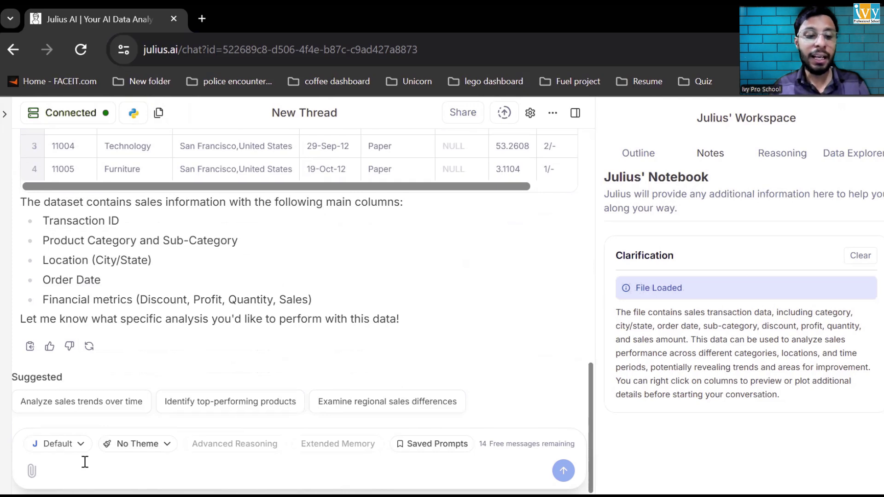
Ask Julius to remove null columns and split the comma-separated City_State column into City and State.
type("Lets i")
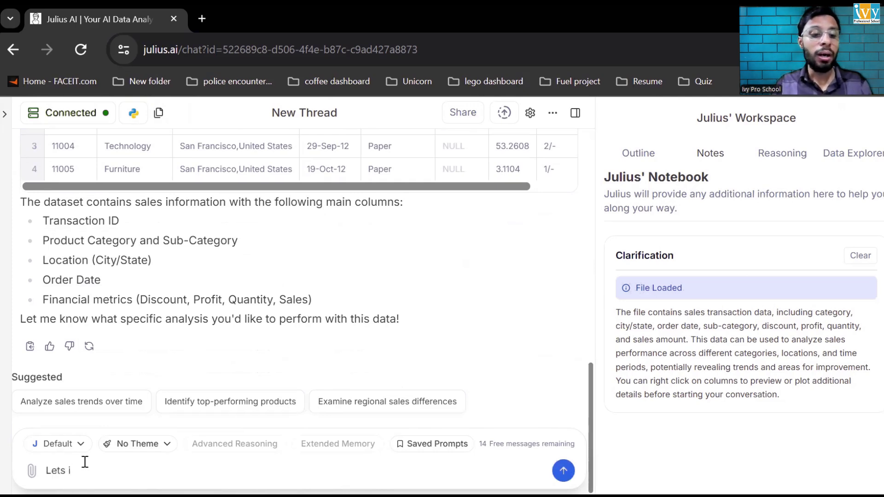
type(" wnt")
type("ant c")
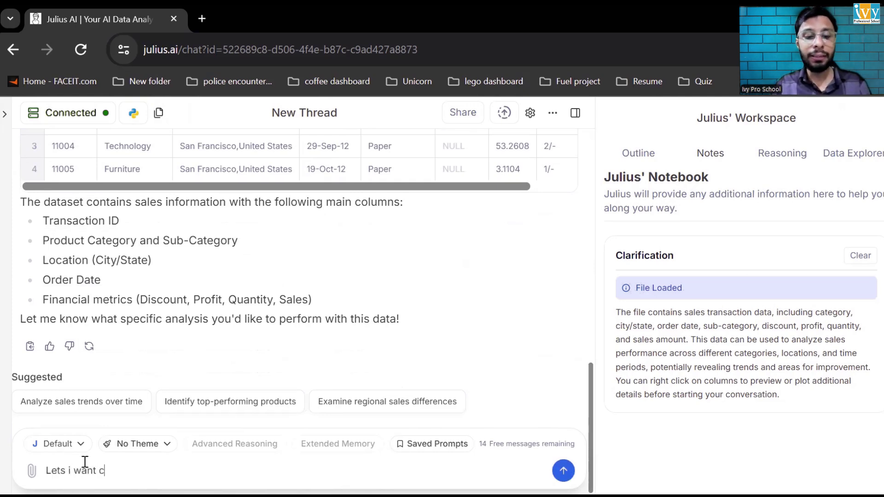
type("lean the data ")
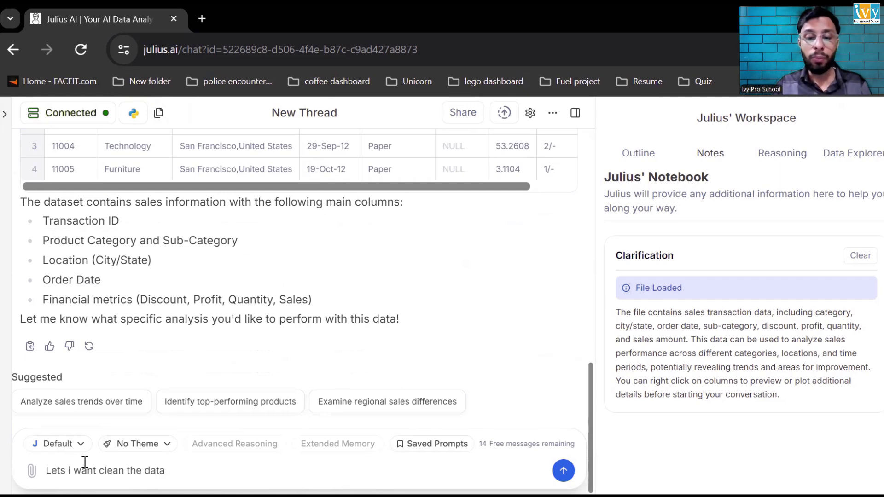
type(". Re")
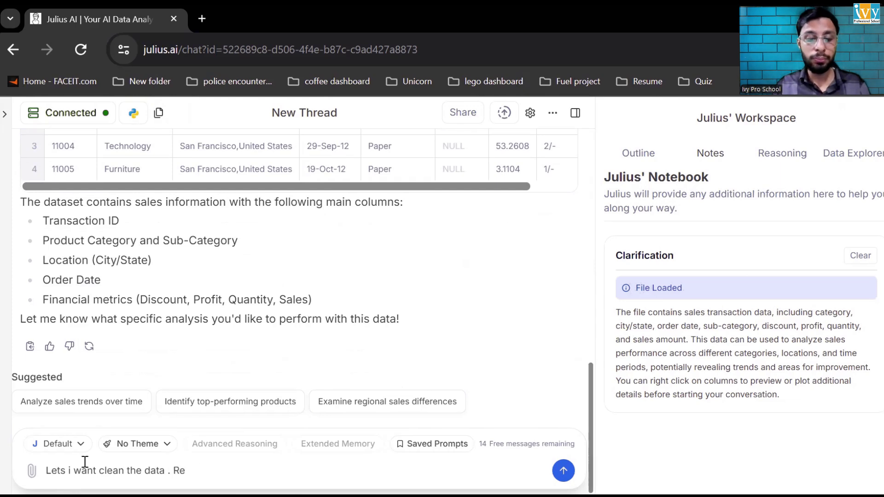
type("omcemove the")
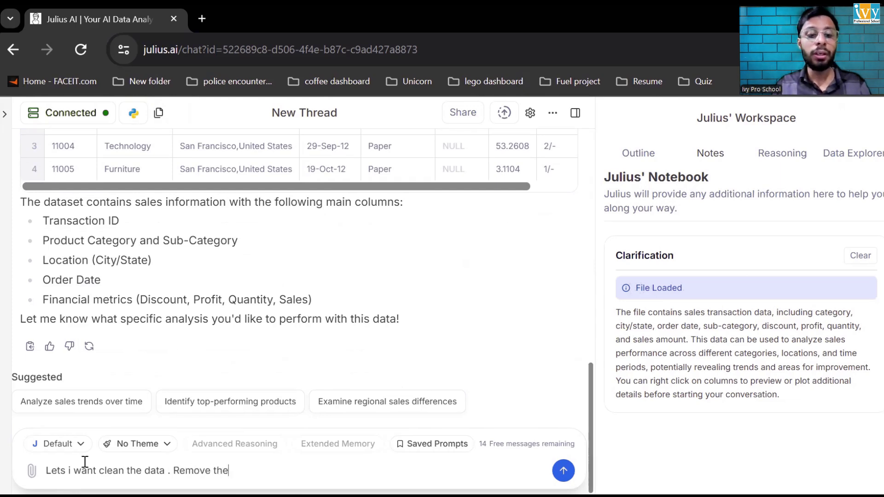
type(" Null col")
type("ells columna do")
key("BackSpace")
key("BackSpace")
key("BackSpace")
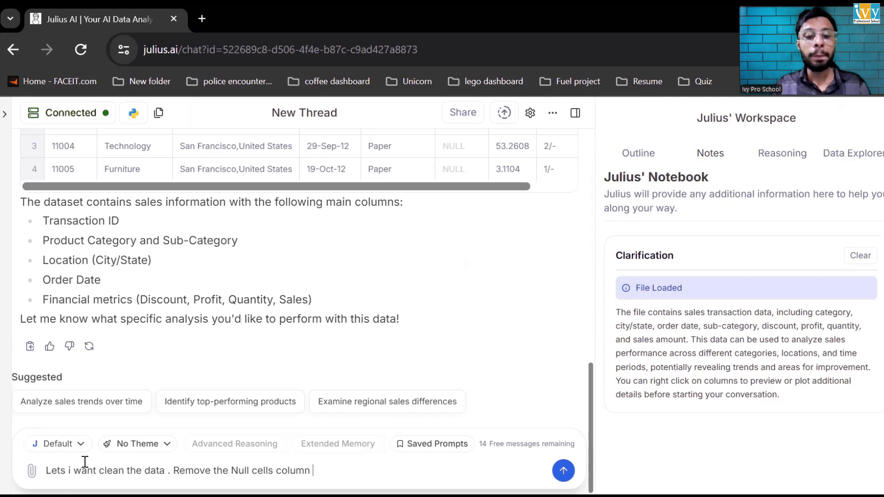
type("nd sperate the city and state tin")
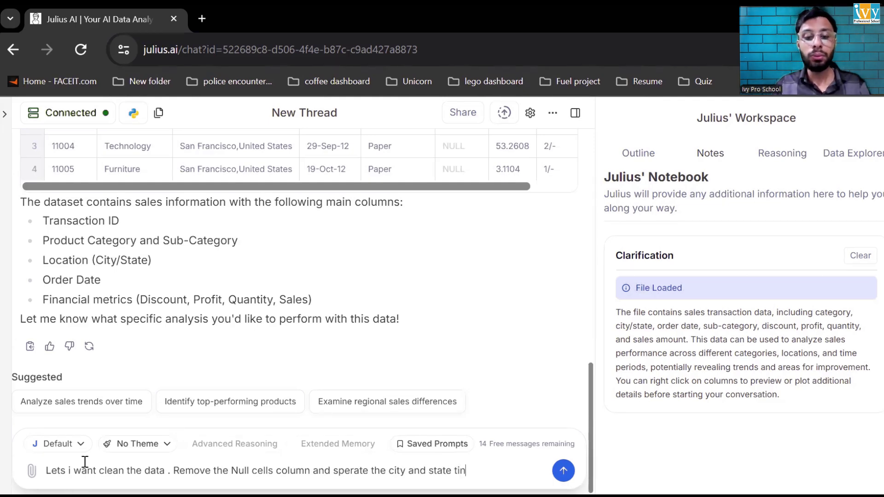
key("BackSpace")
key("BackSpace")
key("BackSpace")
type("into column and dele")
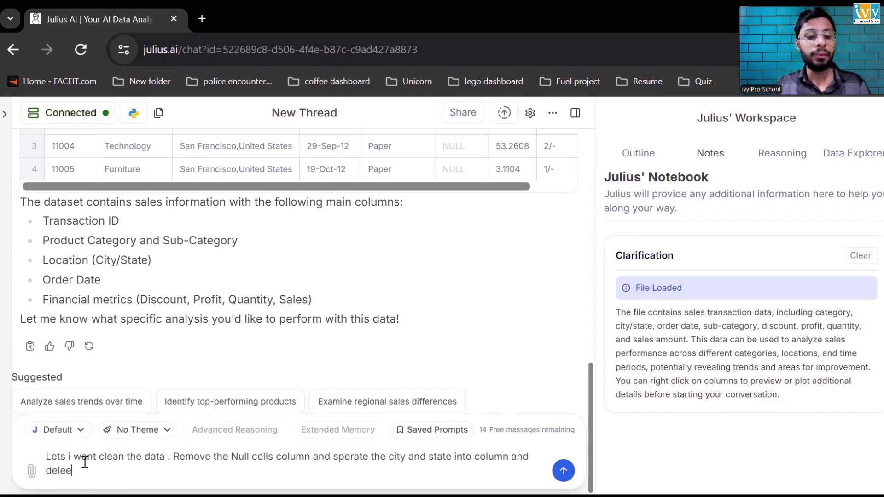
key("BackSpace")
type("te the ")
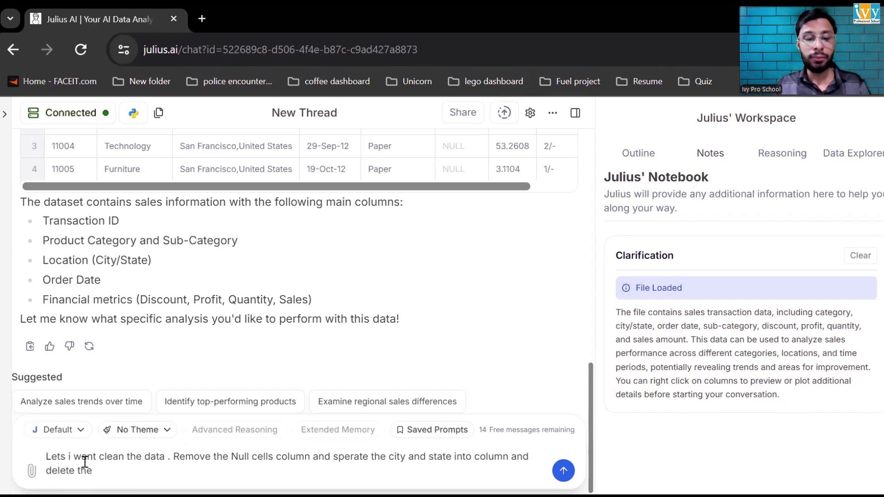
type("comma seprate city")
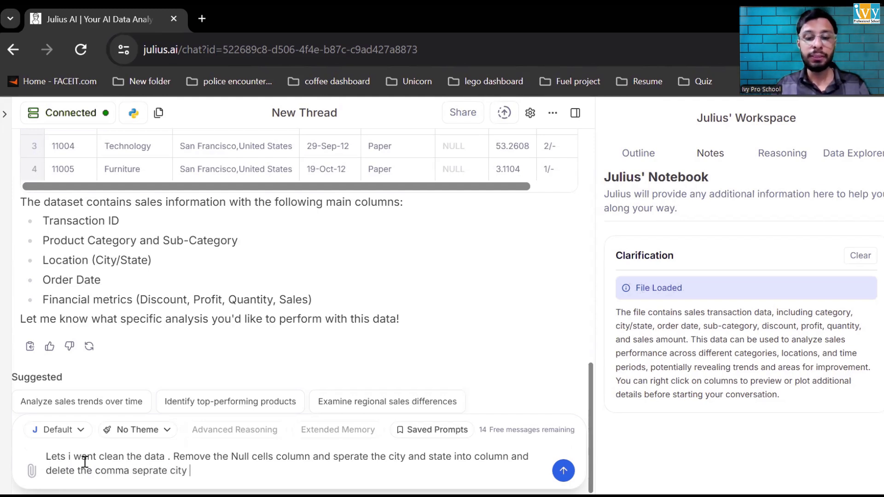
type(" state column")
key("Return")
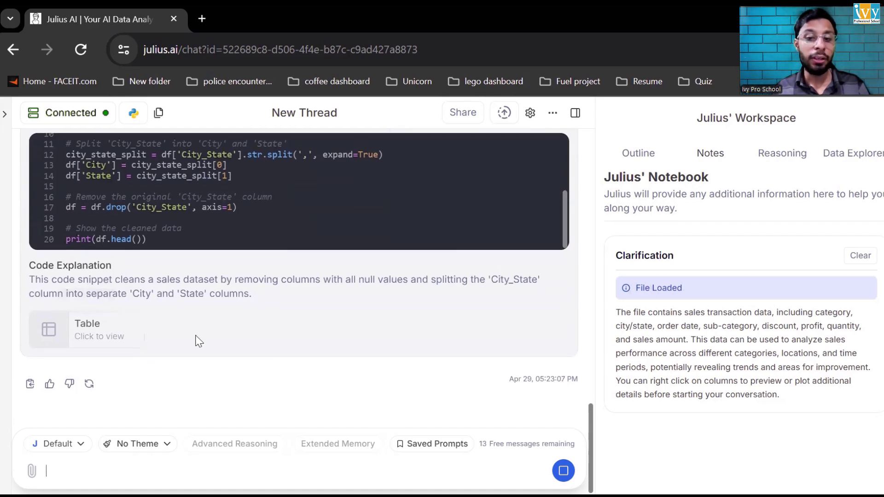
Review the full cleaned table to confirm Discount is gone and City and State are now separate.
left_click(74, 322)
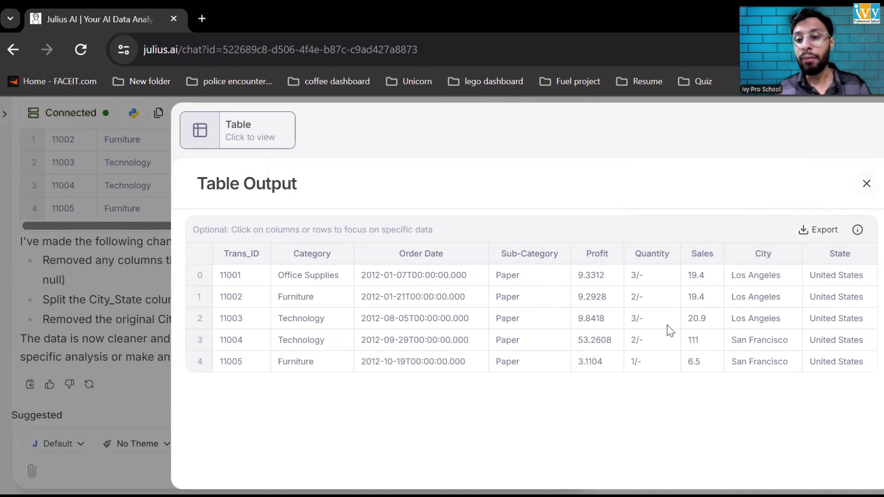
left_click(873, 189)
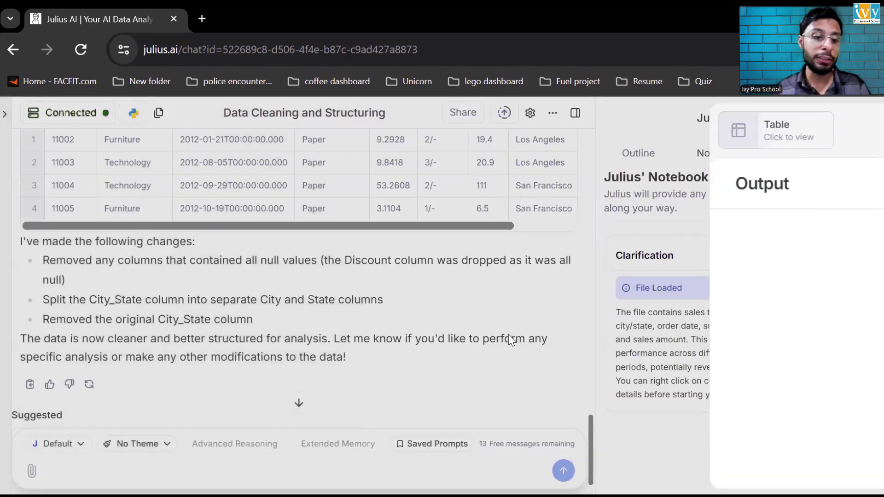
scroll(267, 414, "up", 5)
scroll(290, 387, "down", 5)
scroll(293, 383, "down", 3)
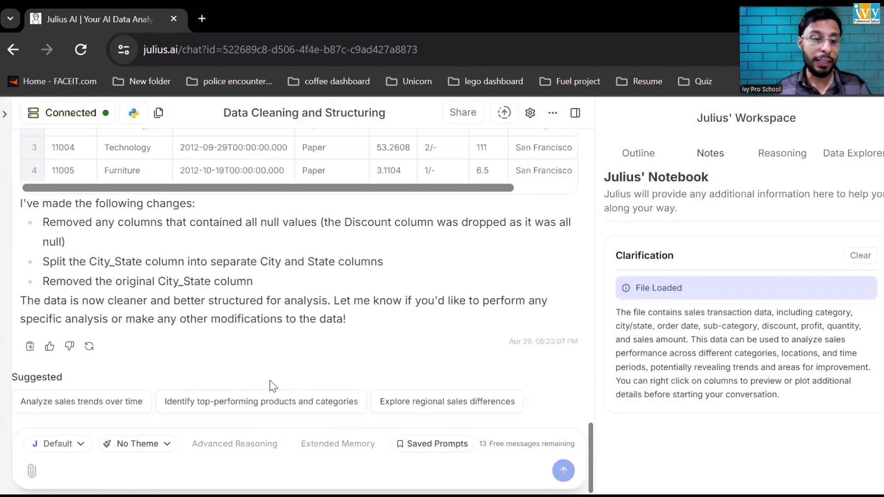
left_click(103, 470)
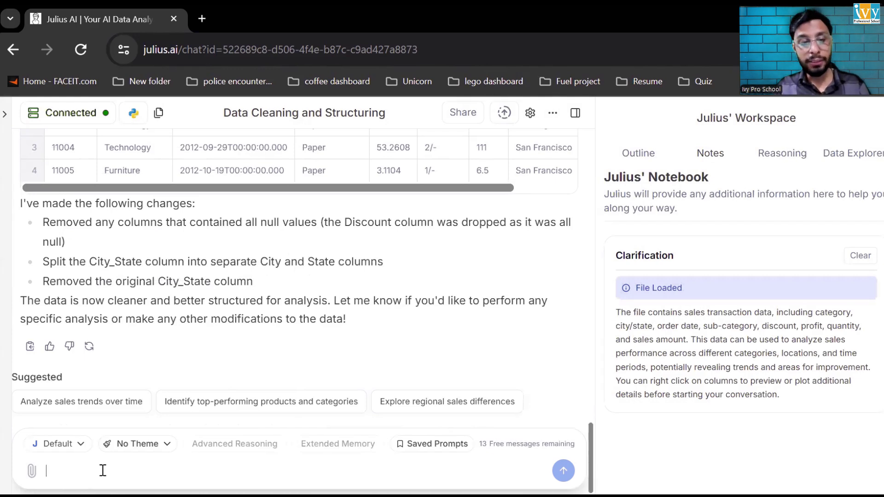
Ask 'what is the total quantity' and get 665 units.
type("what is the to")
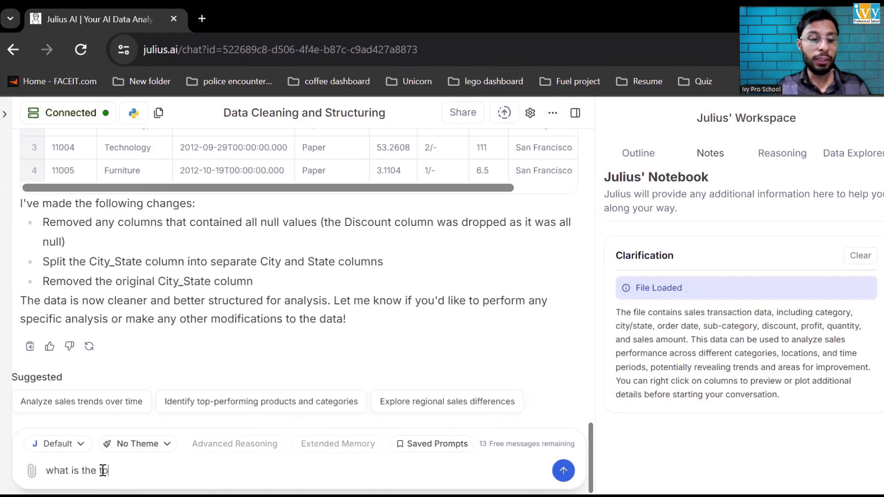
type("tal quantity ?")
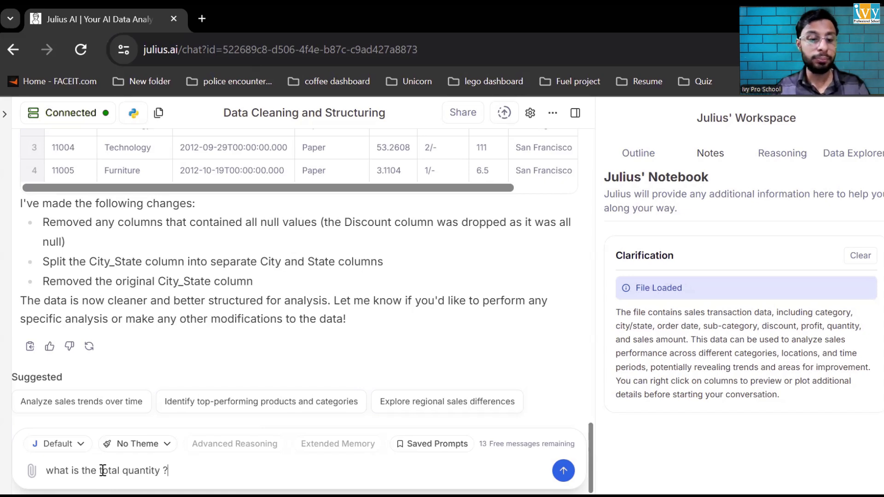
key("Return")
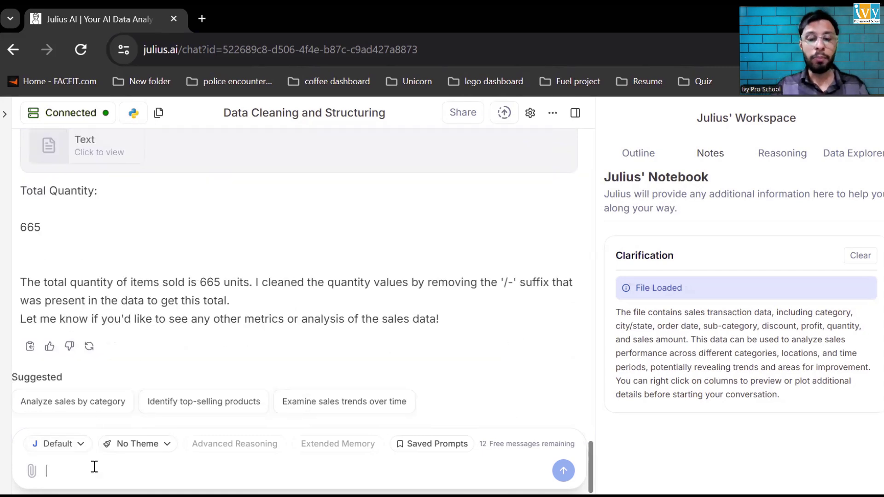
Ask 'i want to download the clean file' and get a Sales_Dataset_Cleaned.xlsx download link.
type("i w")
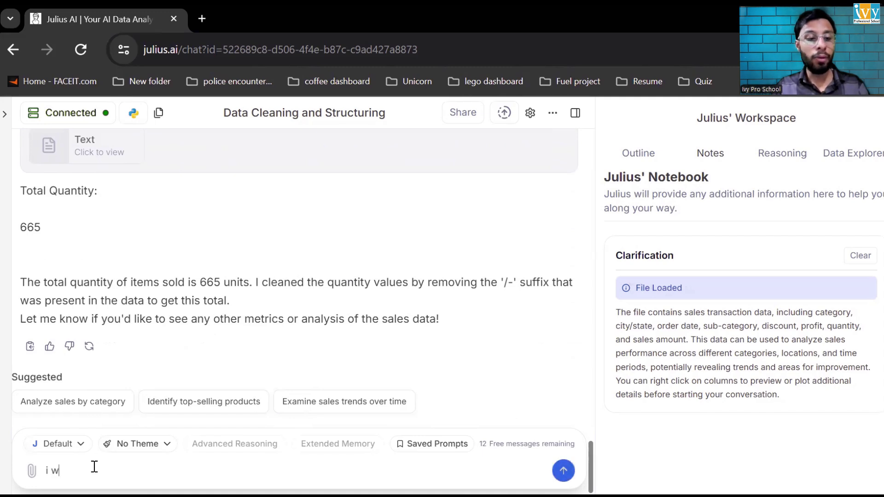
type("ant to download the clean file")
key("Return")
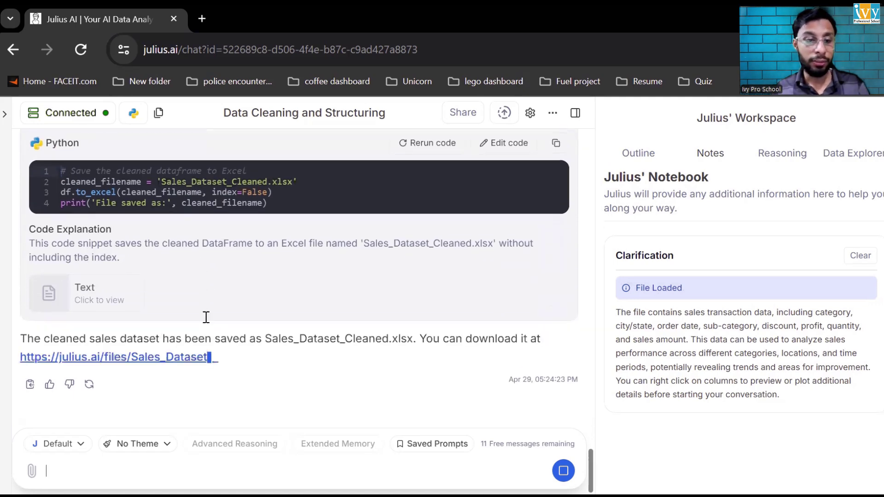
scroll(294, 227, "up", 1)
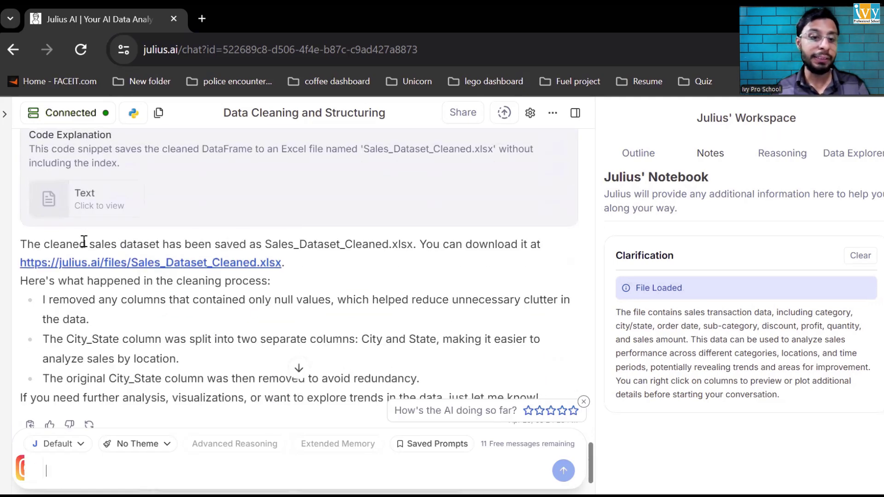
Download Sales_Dataset_Cleaned.xlsx (13.6 KB) from the reply's link, then switch to Excel.
left_click(224, 266)
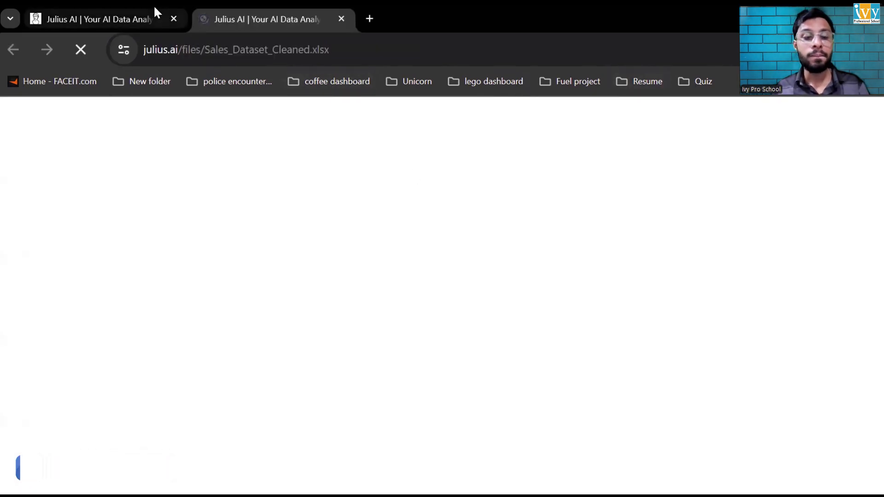
left_click(153, 5)
left_click(226, 5)
left_click(139, 7)
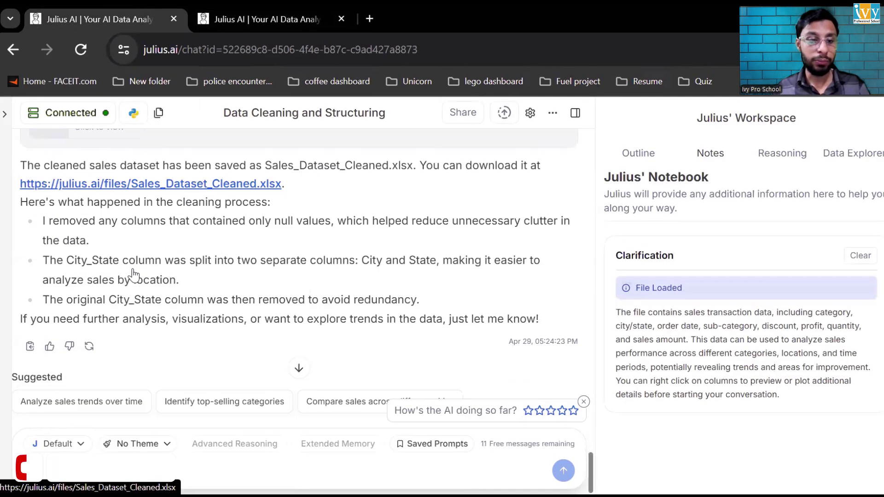
left_click(136, 185)
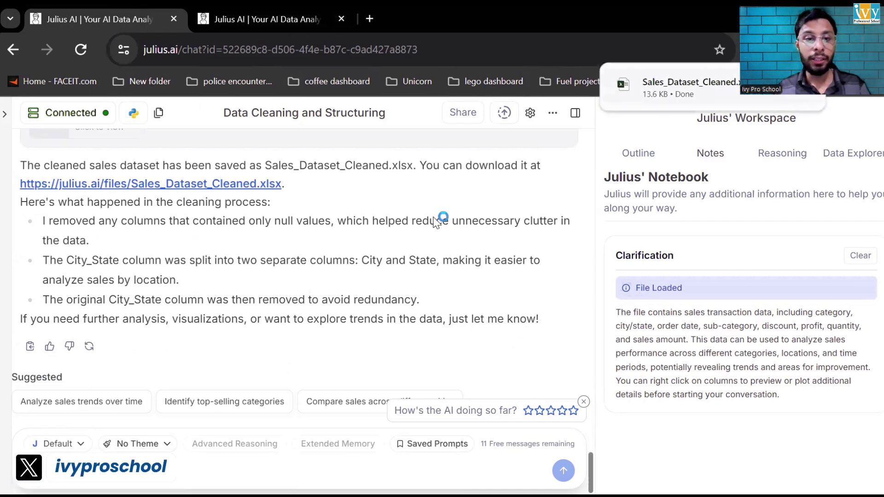
key("alt+Tab")
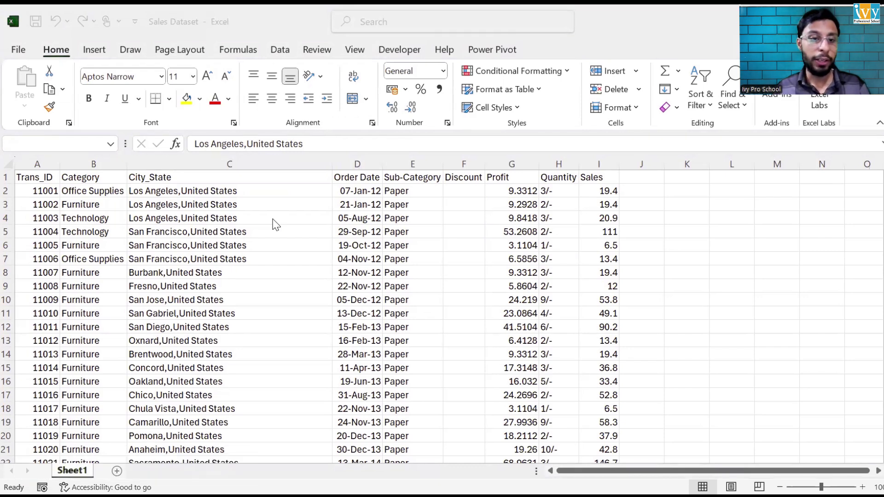
Enable editing on Sales_Dataset_Cleaned.xlsx and inspect the Quantity values in column F.
left_click(187, 231)
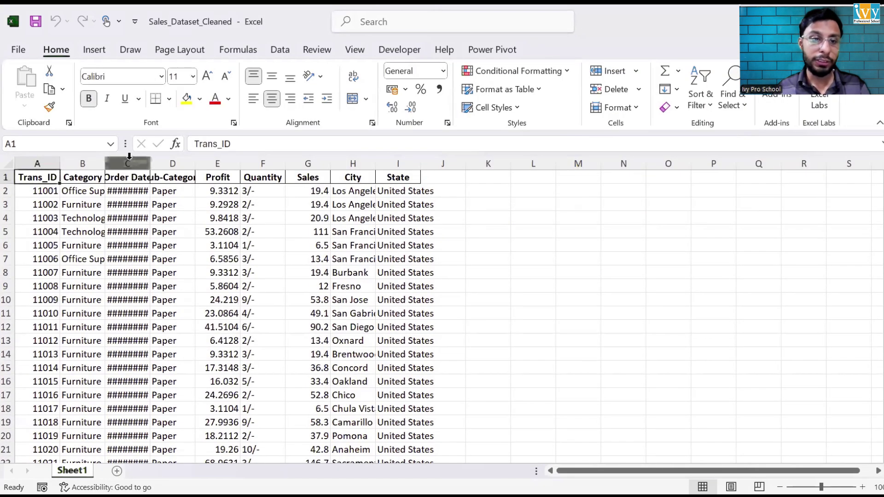
left_click(105, 164)
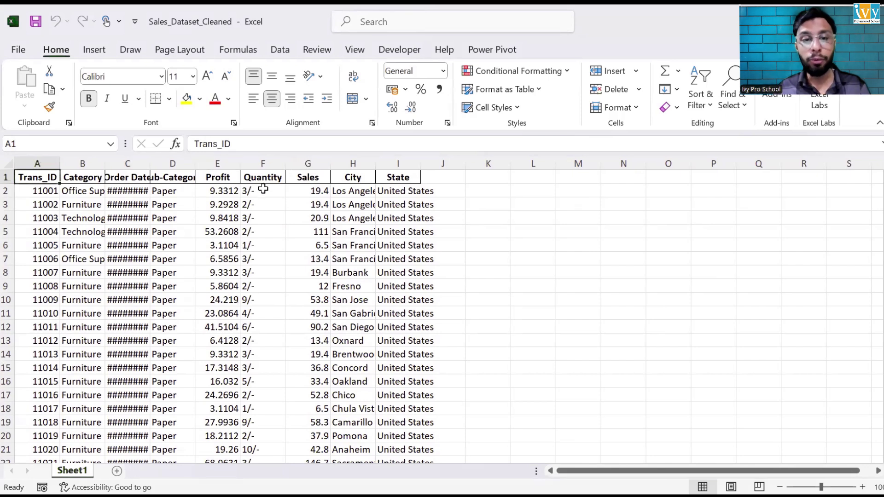
left_click_drag(262, 191, 264, 269)
key("ctrl+Up")
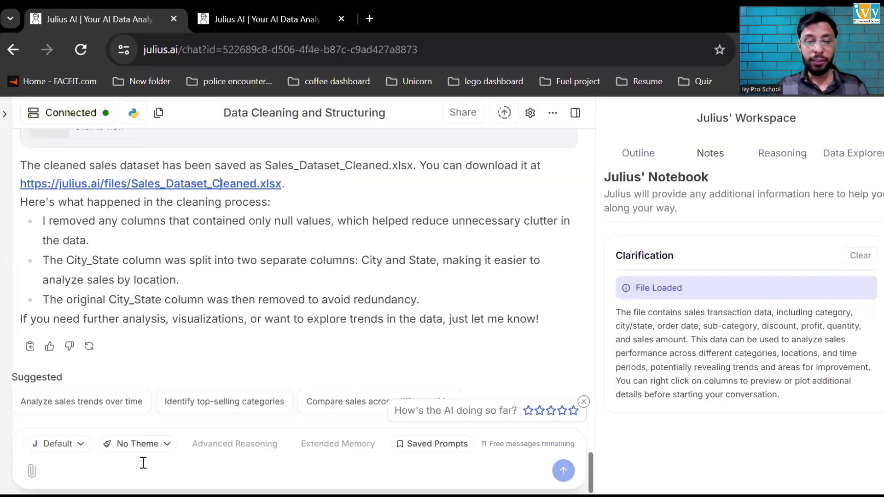
Ask Julius to remove the '/-' suffix, producing Sales_Dataset_Final_Cleaned.xlsx with integer Quantity values.
type("I wan")
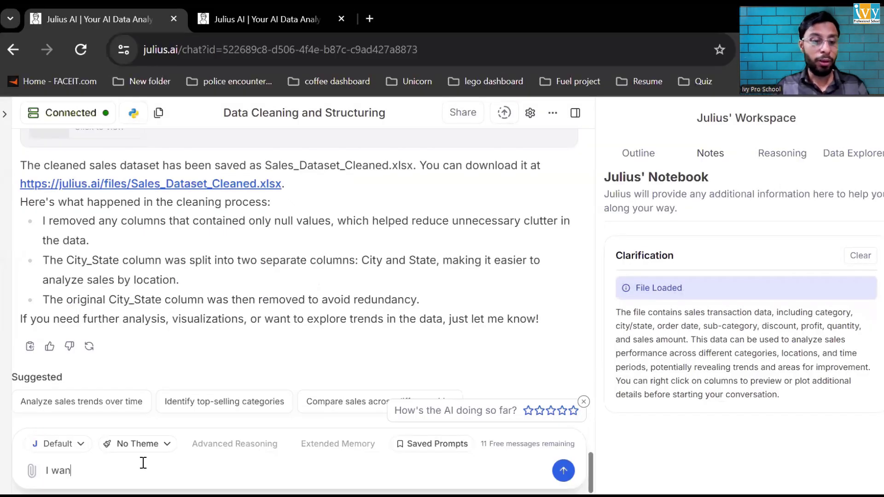
type("t to clean the file ")
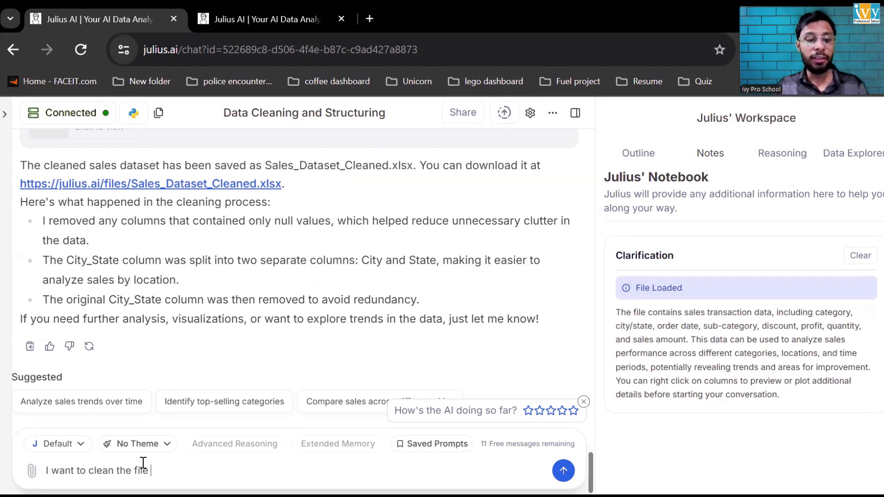
type("and remove the ")
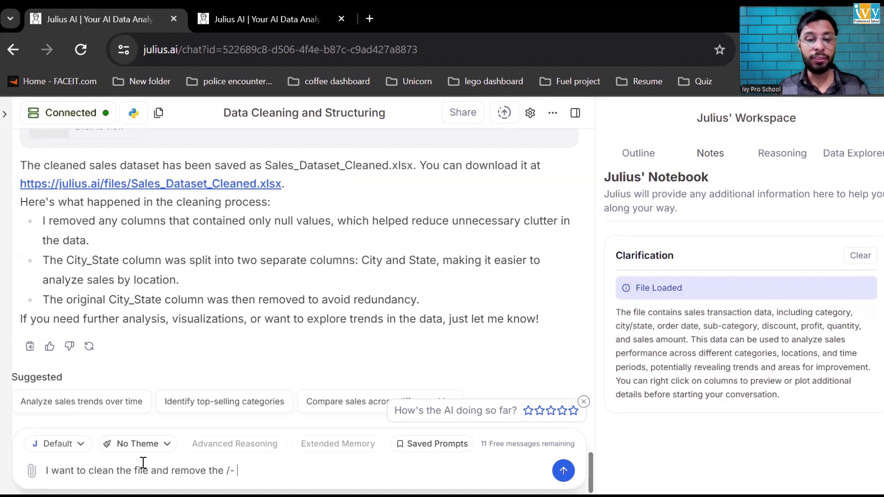
type("/-")
key("Return")
mouse_move(214, 450)
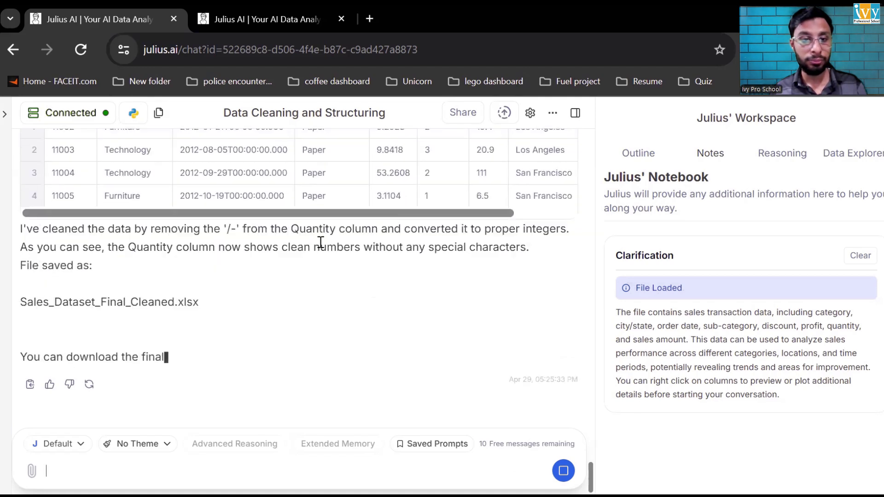
scroll(467, 211, "right", 1)
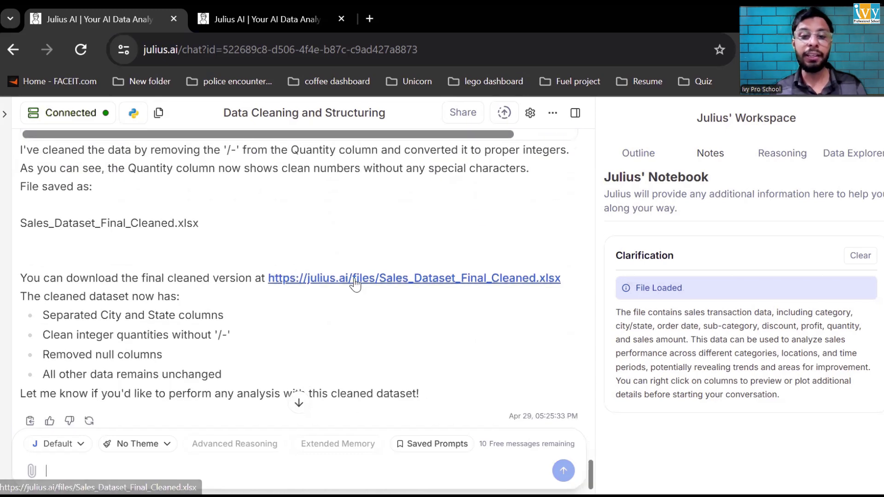
scroll(354, 281, "up", 5)
scroll(230, 204, "up", 2)
Start a new chat and run the Quick Visualization workflow.
mouse_move(38, 149)
left_click(78, 152)
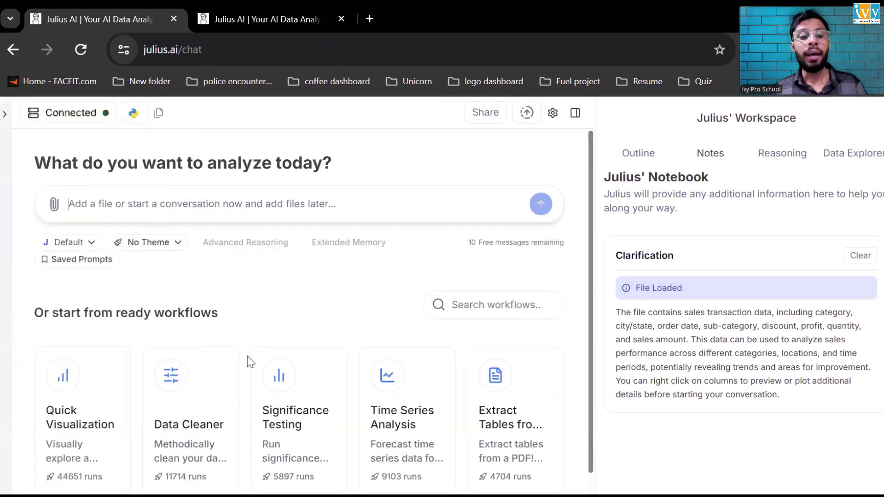
left_click(103, 387)
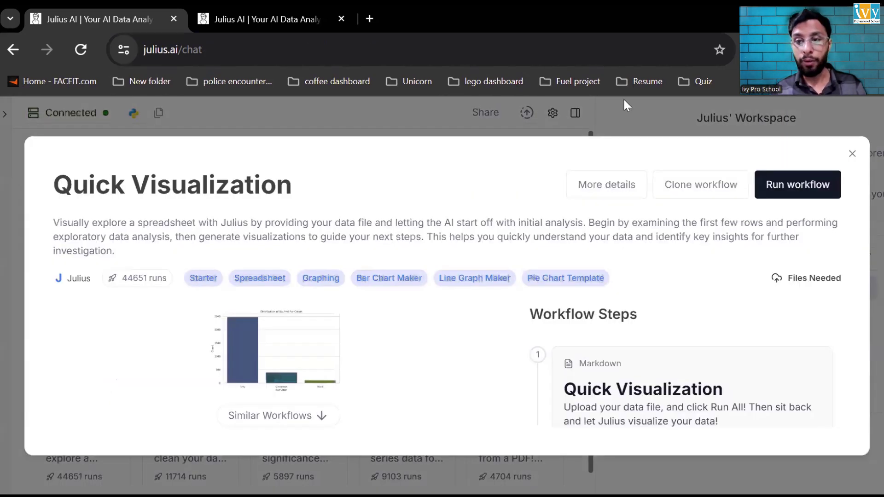
left_click(789, 184)
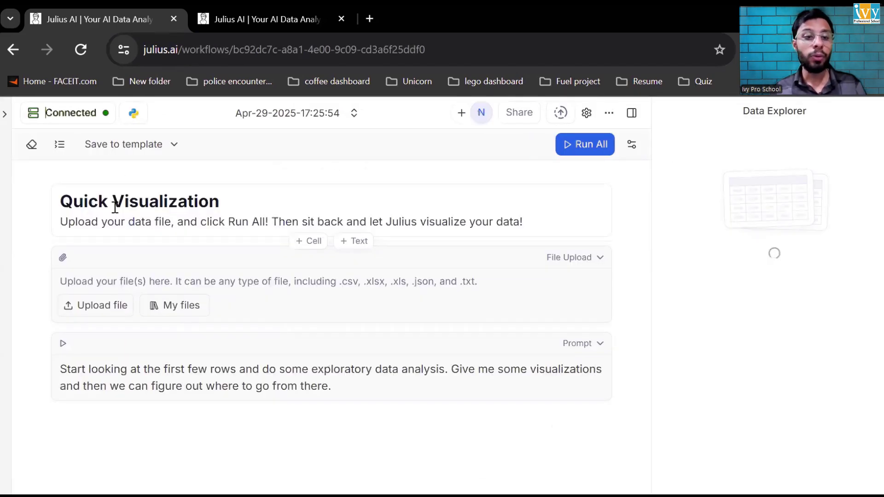
Load Sales_Dataset_Final_Cleaned.xlsx from My files as the workflow's data file.
left_click(94, 307)
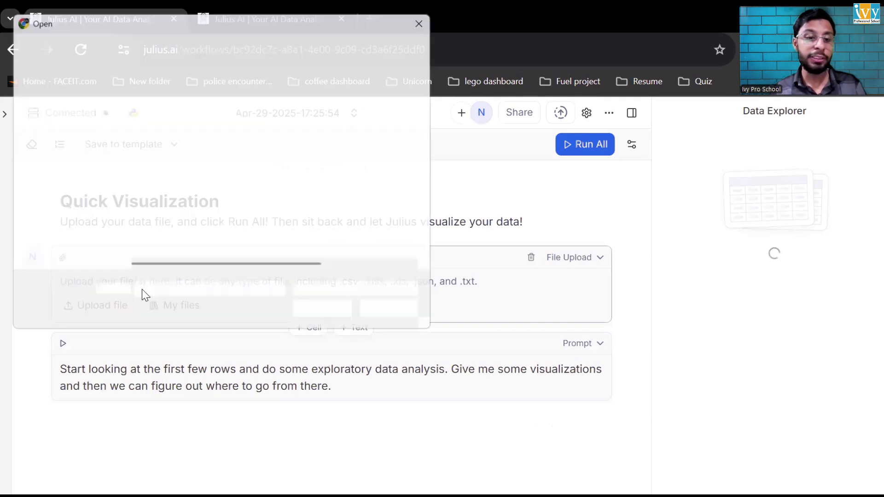
left_click(391, 320)
left_click(157, 304)
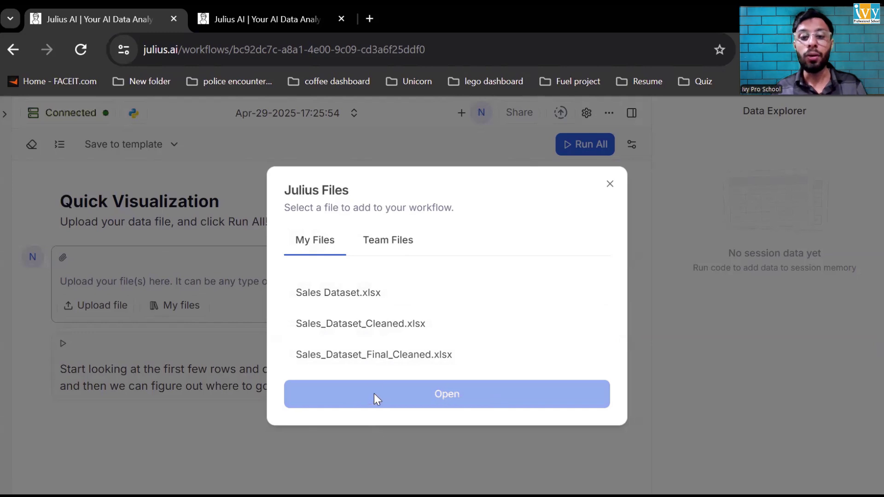
left_click(362, 355)
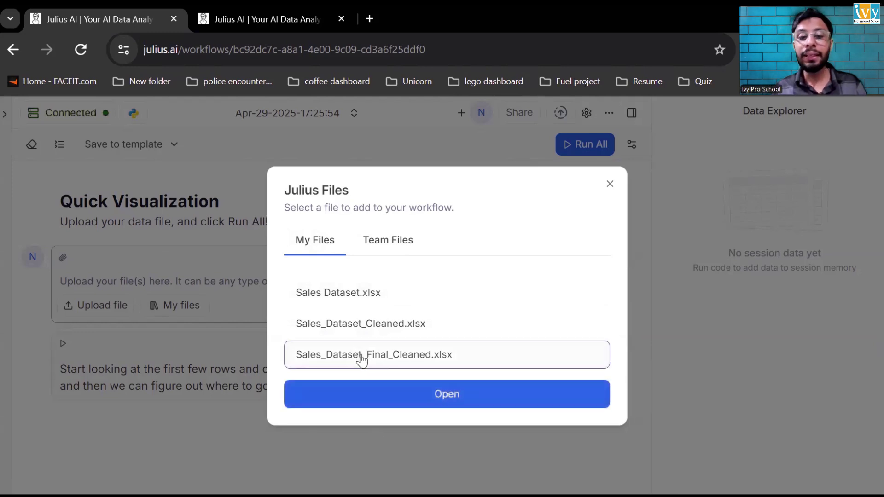
left_click(396, 396)
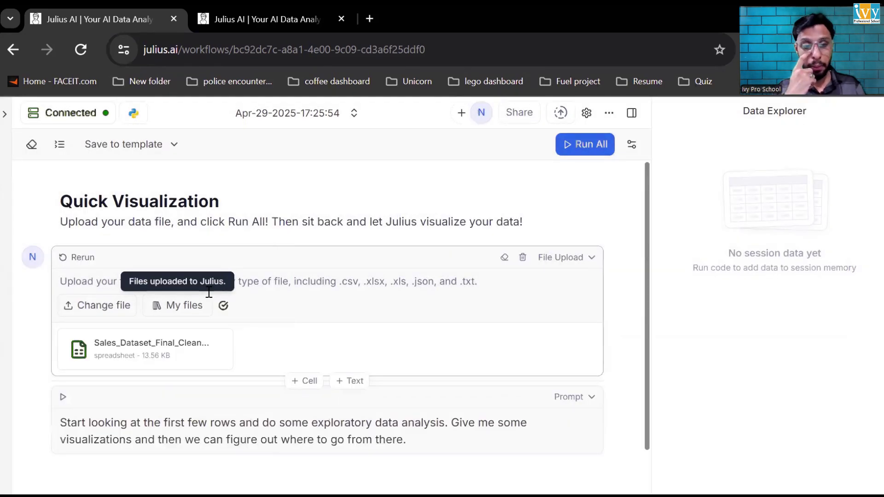
Replace the default prompt with 'What is the total sales in sub category' and run it.
scroll(133, 319, "down", 3)
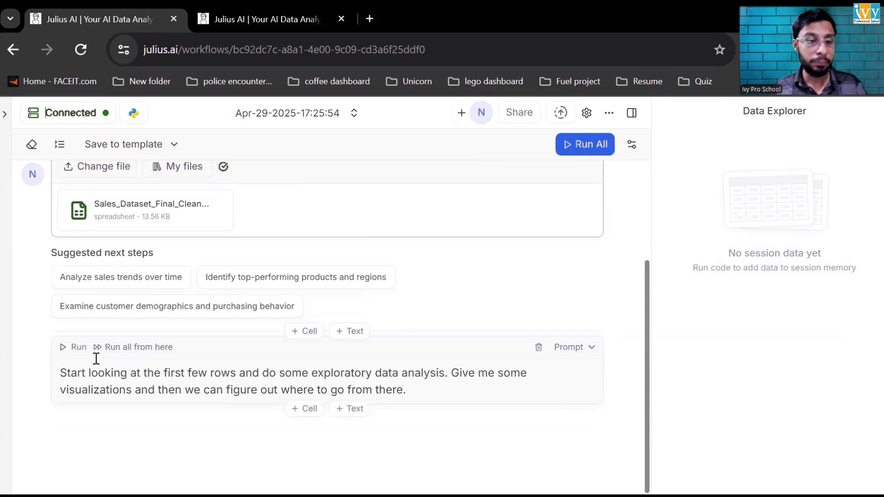
left_click(116, 375)
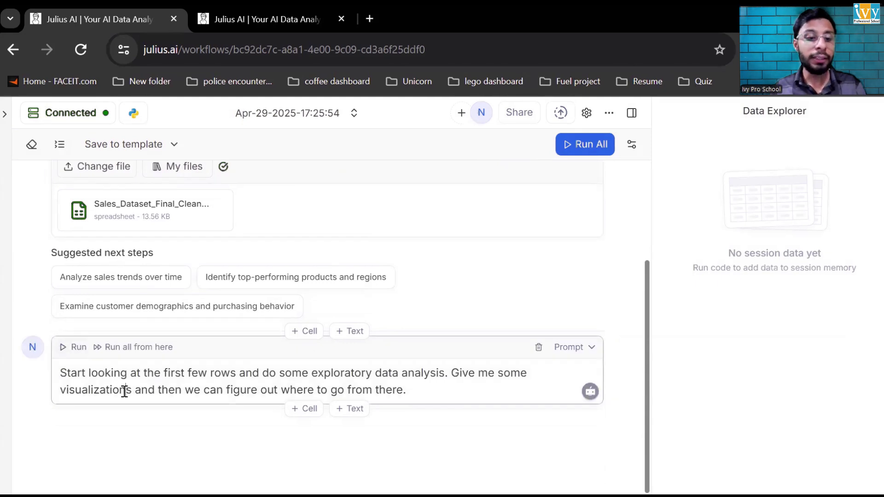
key("ctrl+a")
key("BackSpace")
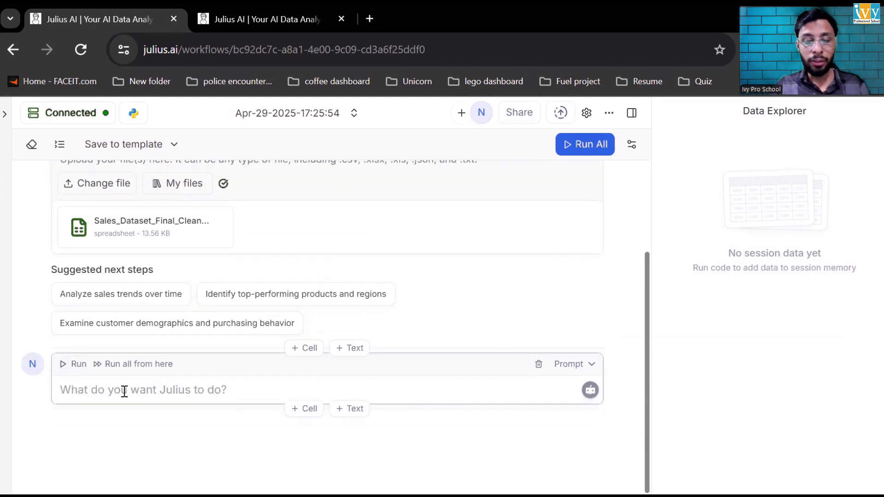
type("What is the")
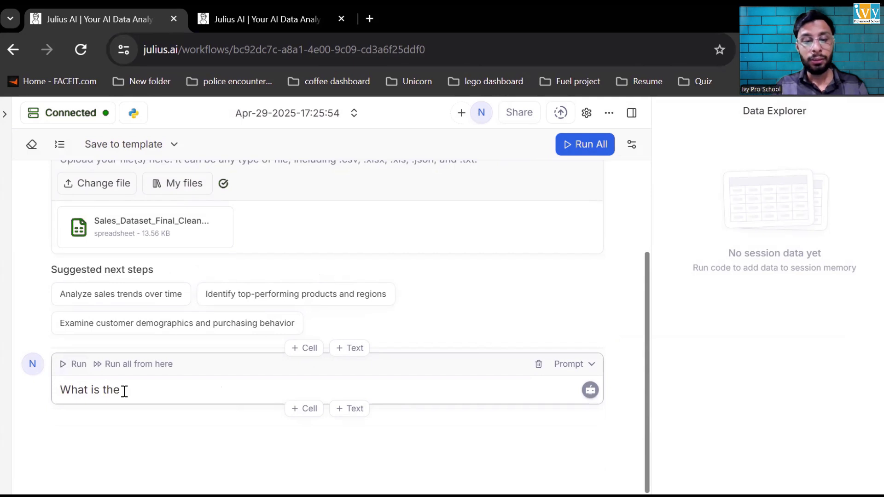
type(" total sa")
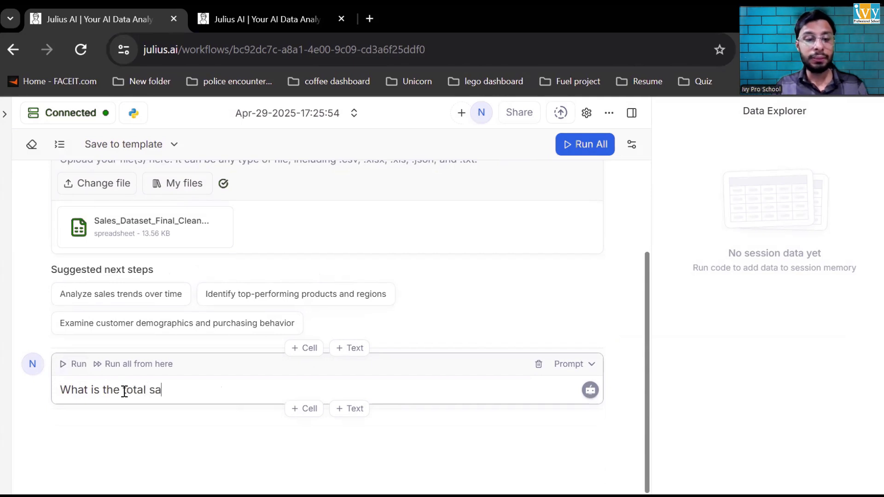
type("les in sub category")
key("Return")
key("BackSpace")
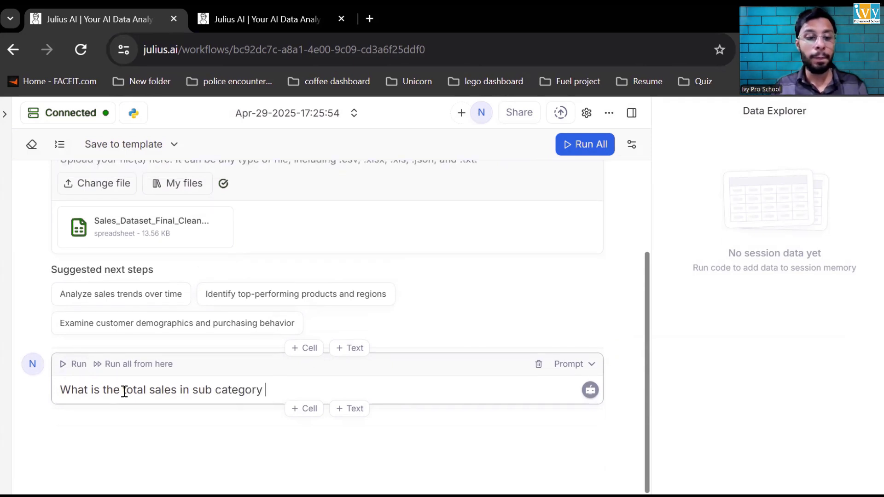
left_click(71, 366)
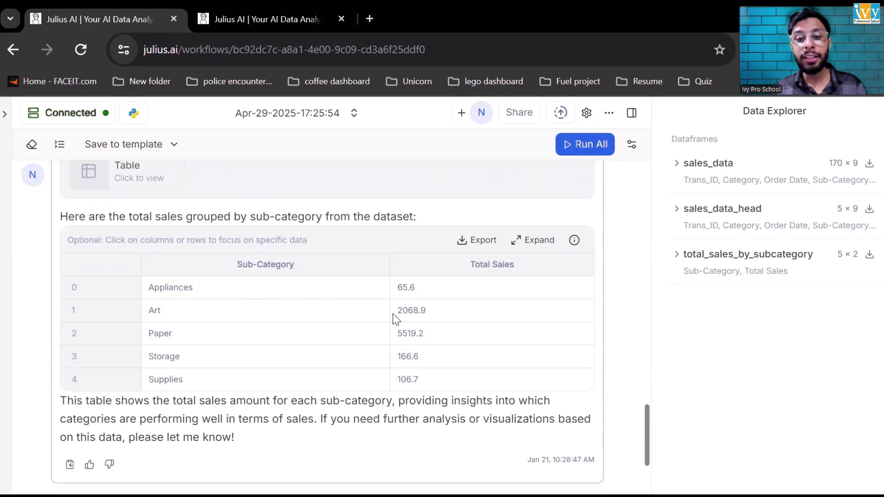
Preview the total_sales_by_subcategory dataframe, with Paper highest at 5519.2.
scroll(265, 357, "down", 3)
scroll(265, 358, "up", 3)
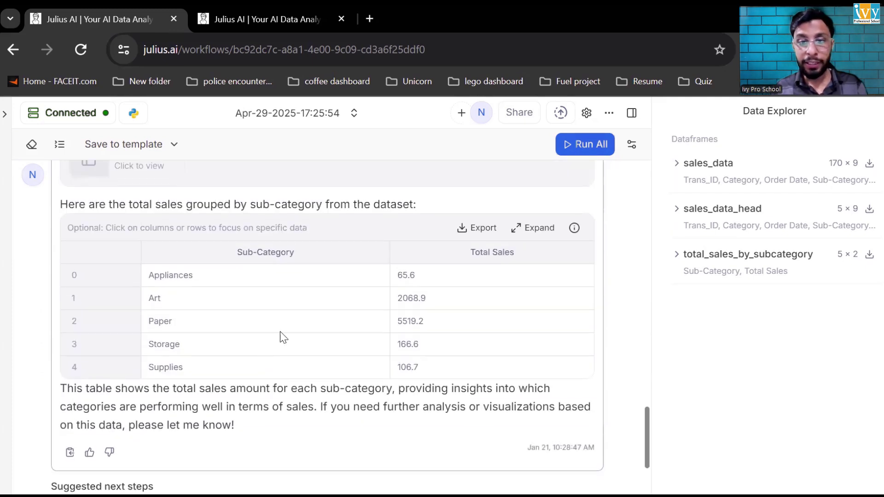
left_click(549, 232)
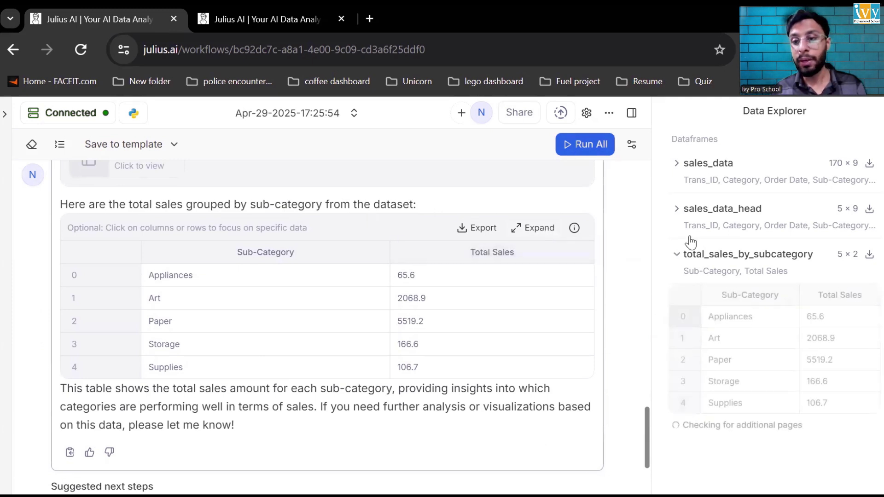
scroll(401, 274, "down", 3)
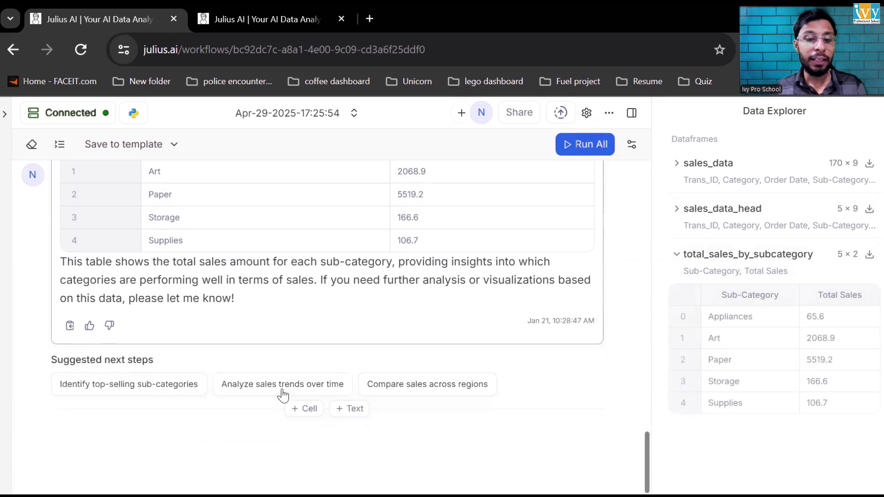
In a new prompt cell, request a running sum of sales by order date as a line chart.
left_click(305, 409)
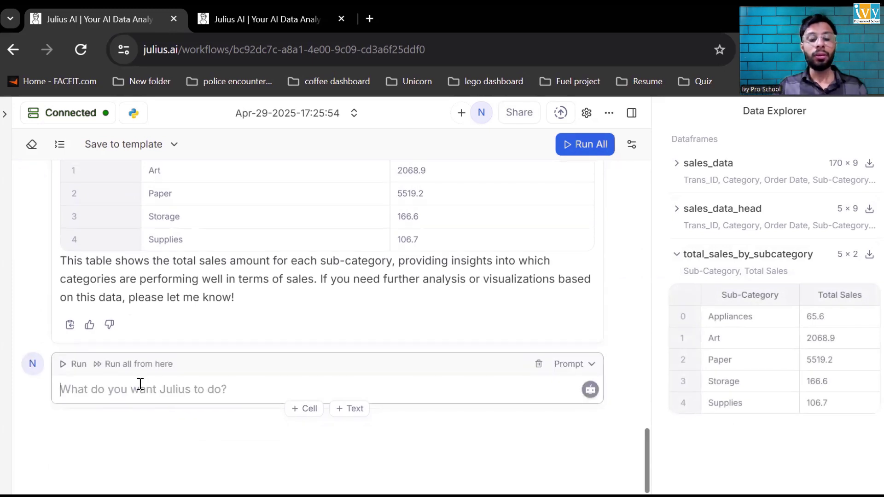
type("i want to show")
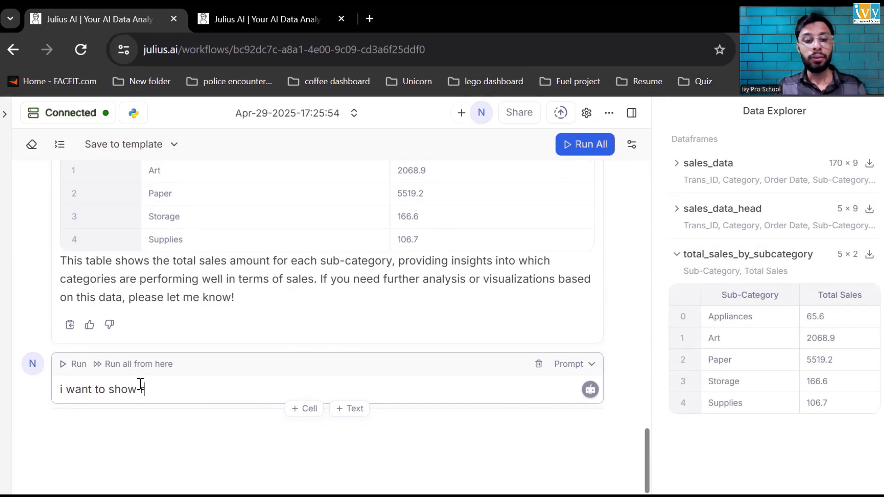
type(" running")
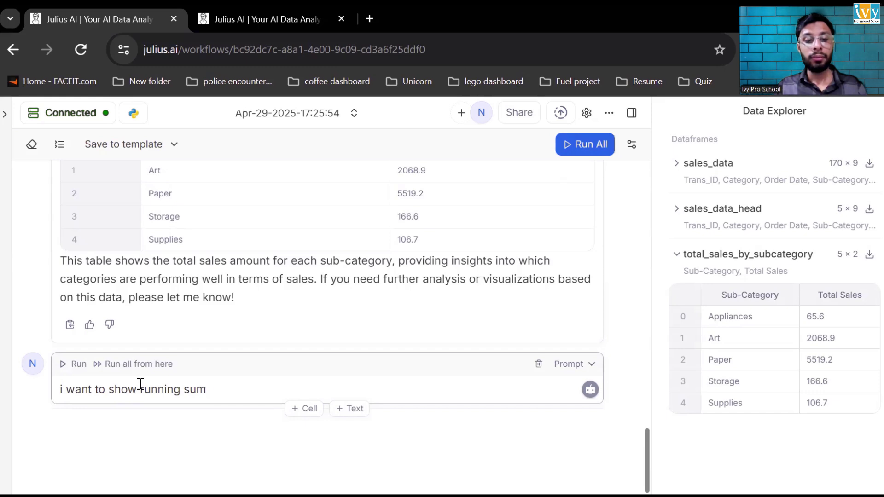
type("sum by order")
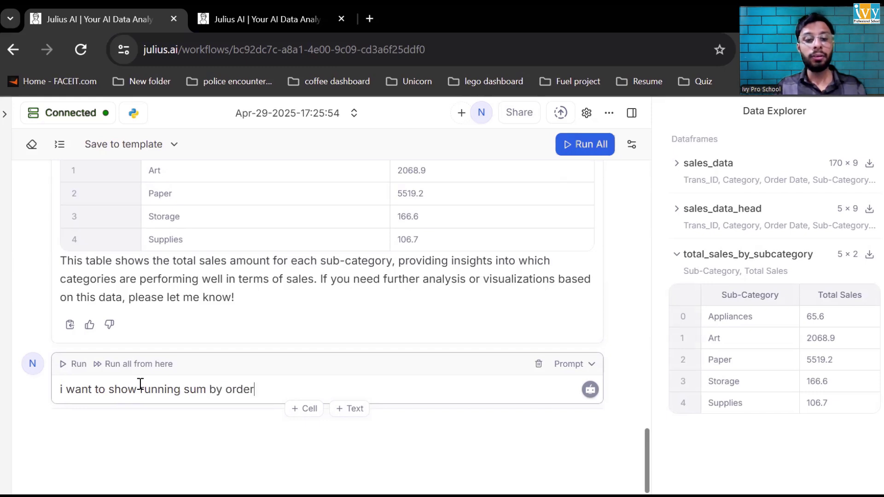
type(" date and")
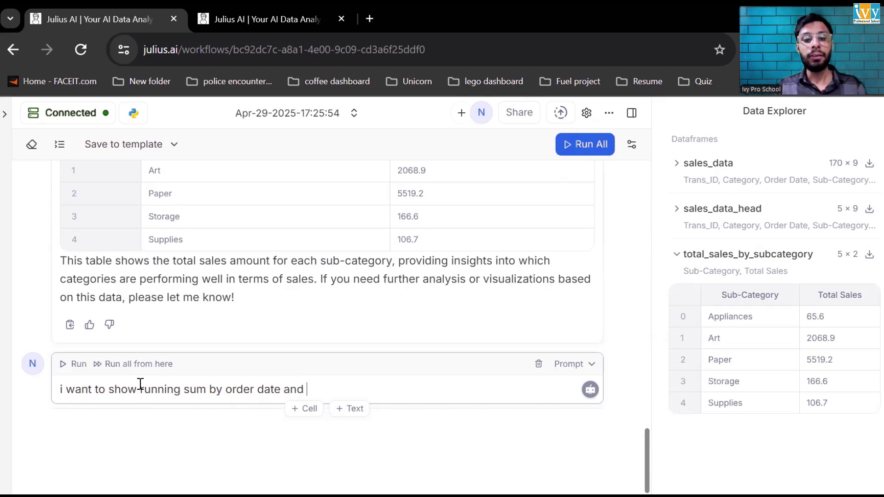
type(" line chart")
key("Return")
key("BackSpace")
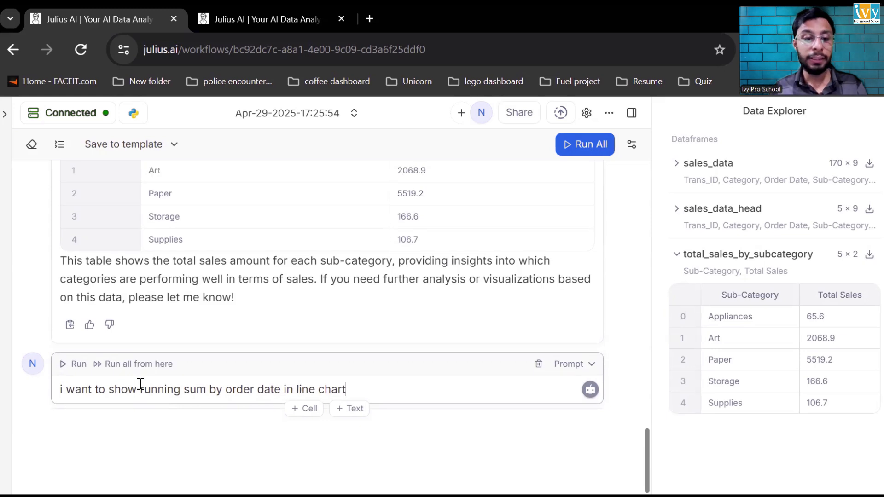
left_click(76, 364)
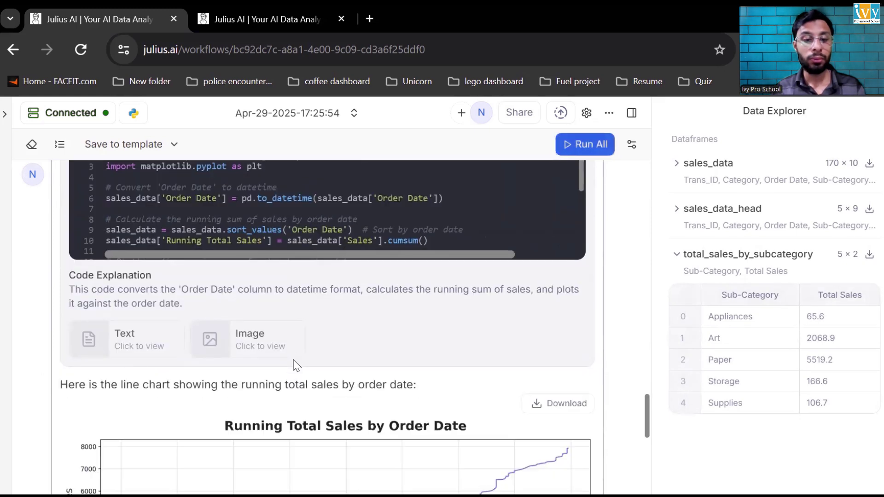
Review the Running Total Sales chart and add another empty prompt cell.
scroll(294, 361, "up", 1)
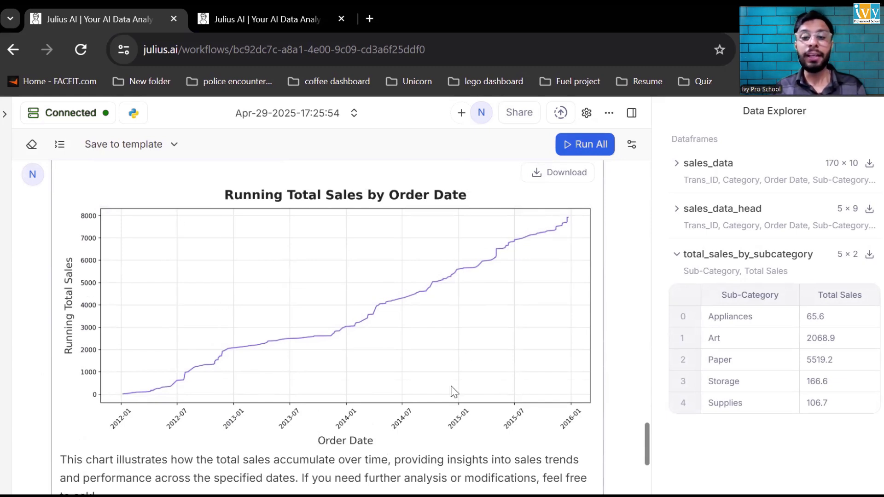
scroll(230, 385, "down", 1)
scroll(231, 385, "up", 1)
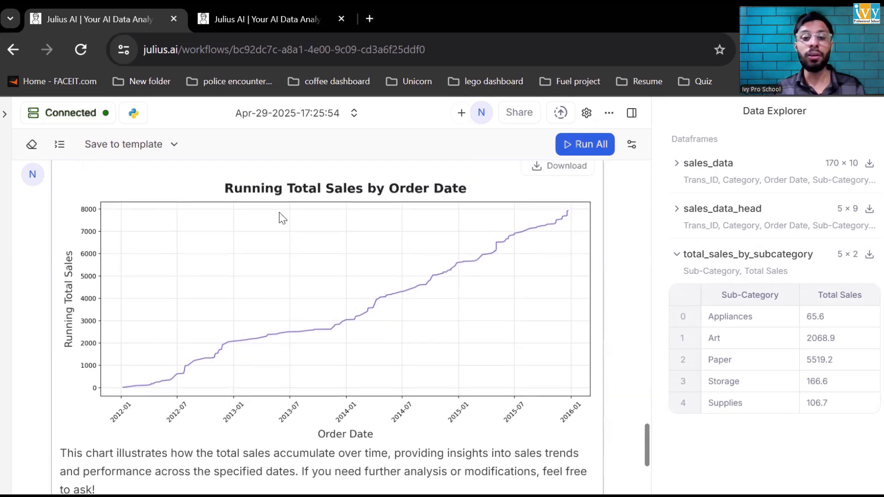
scroll(182, 305, "down", 2)
scroll(181, 304, "up", 1)
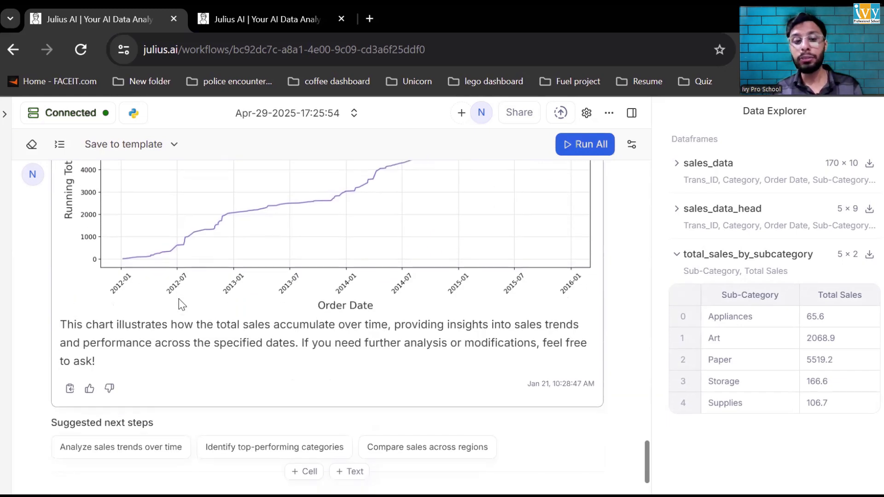
scroll(179, 301, "down", 2)
scroll(179, 300, "up", 3)
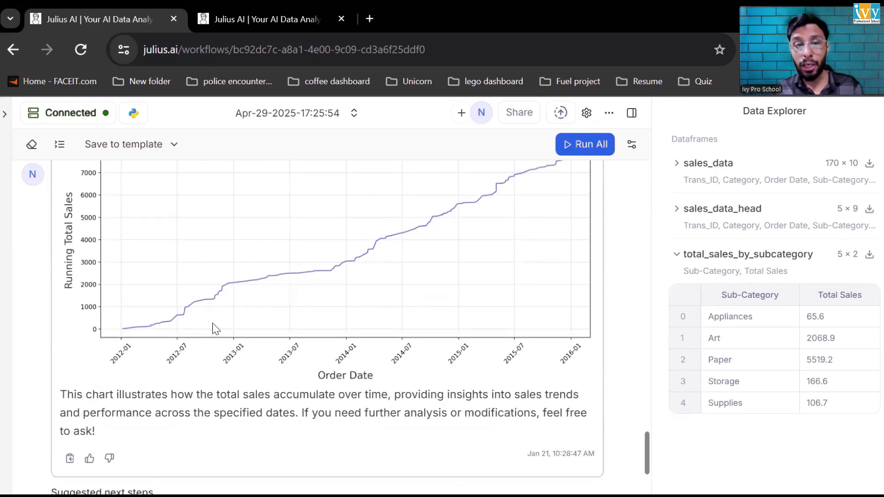
scroll(240, 321, "up", 1)
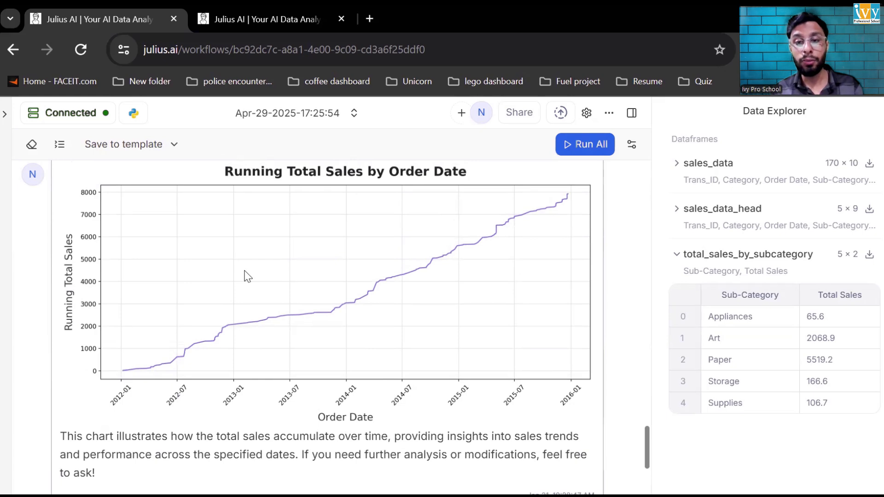
scroll(253, 276, "down", 3)
left_click(300, 407)
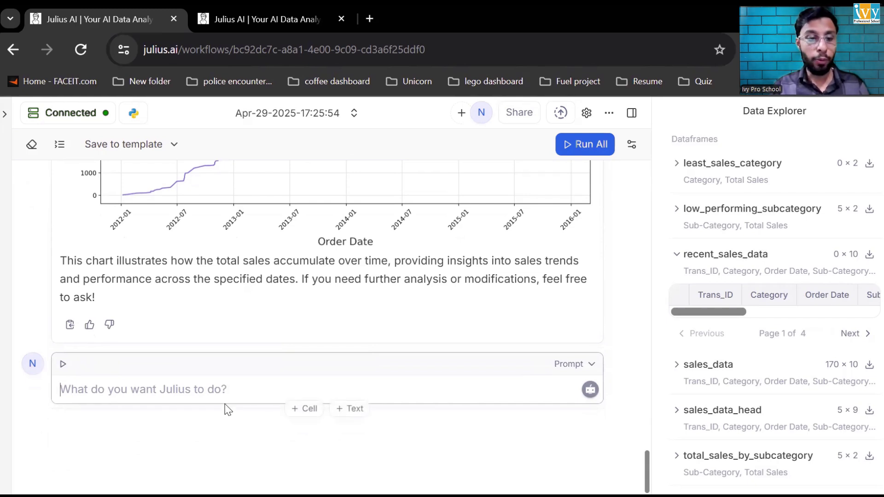
Ask which sub-category is not performing well in the country.
type("Which Su")
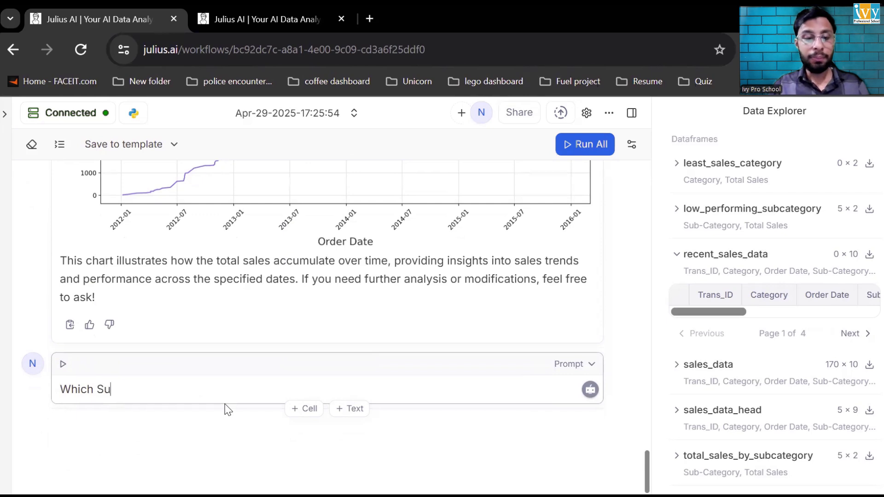
type("b cat")
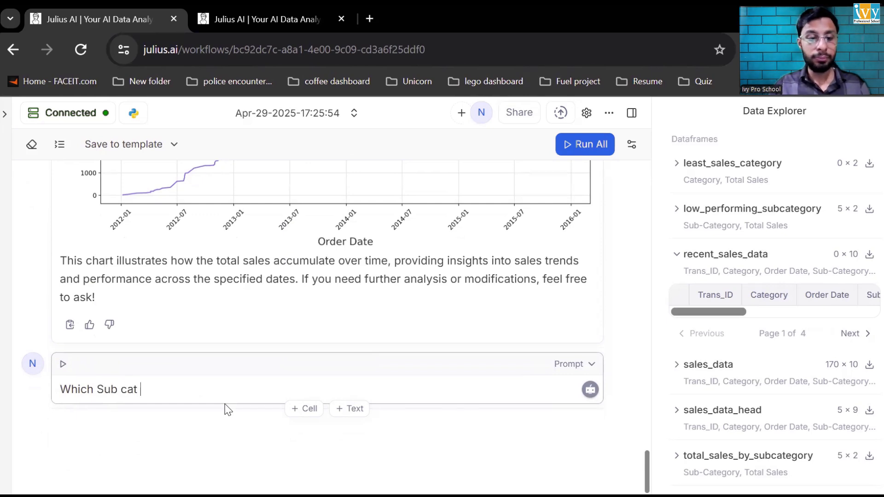
type(" is n")
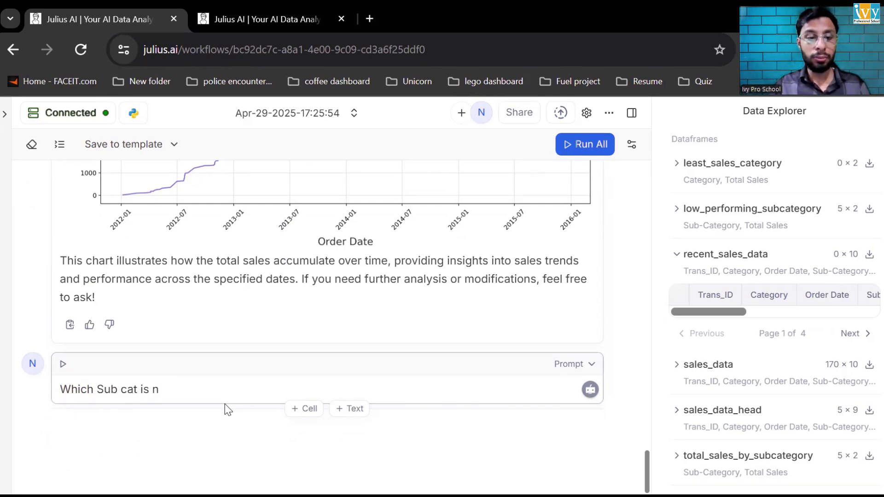
type("to good perof")
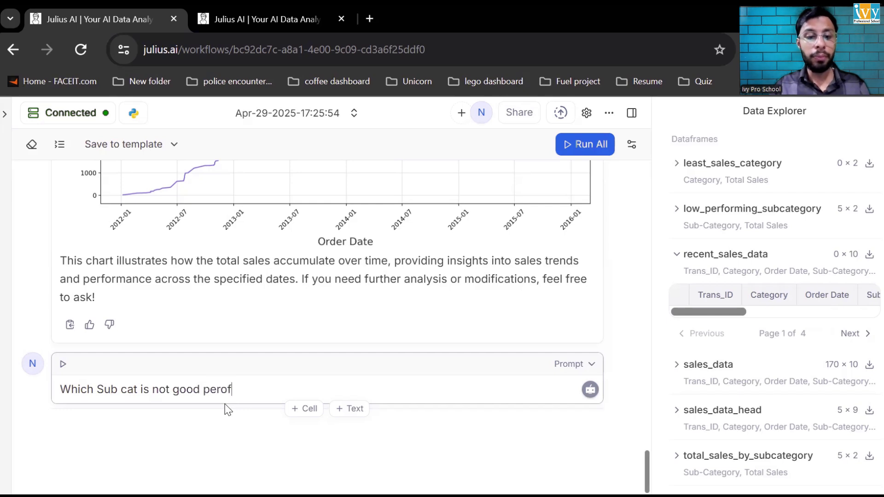
key("BackSpace")
key("BackSpace")
type("forming ")
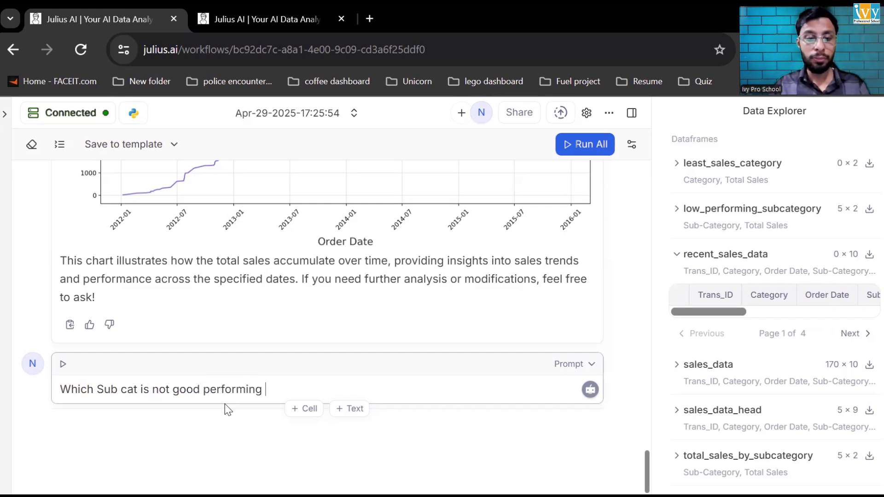
type("n ea")
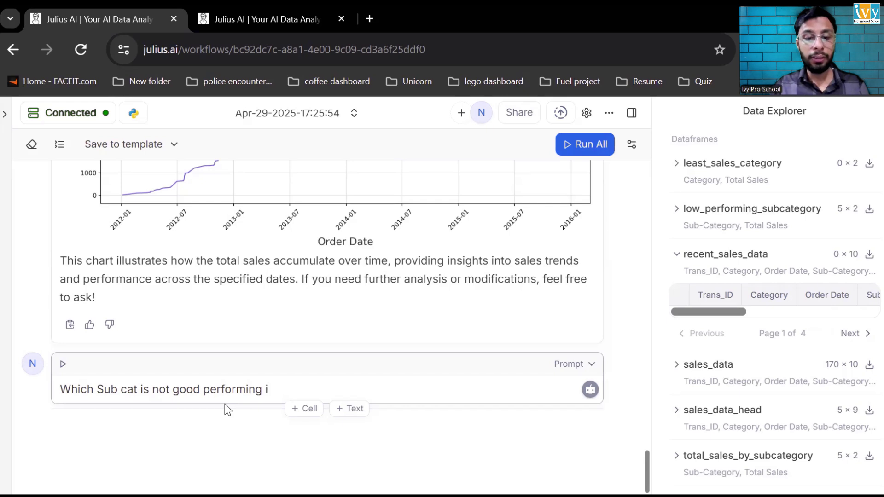
type("n the country")
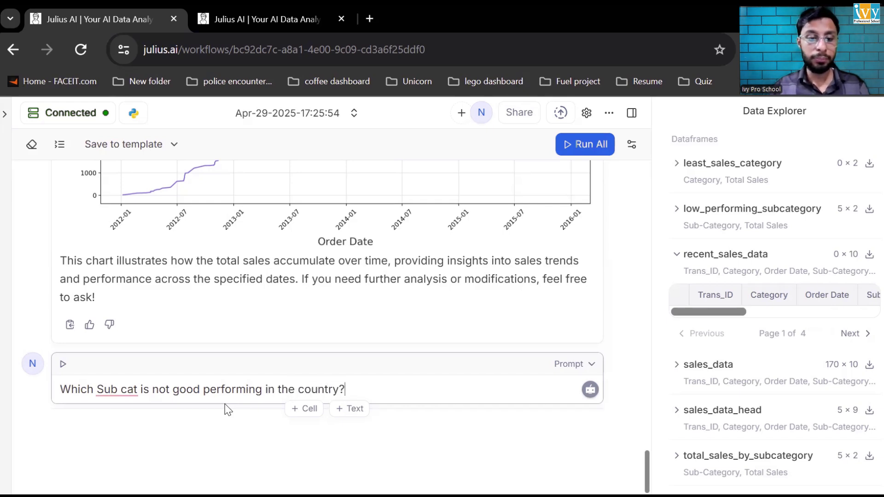
type("?")
key("shift+Return")
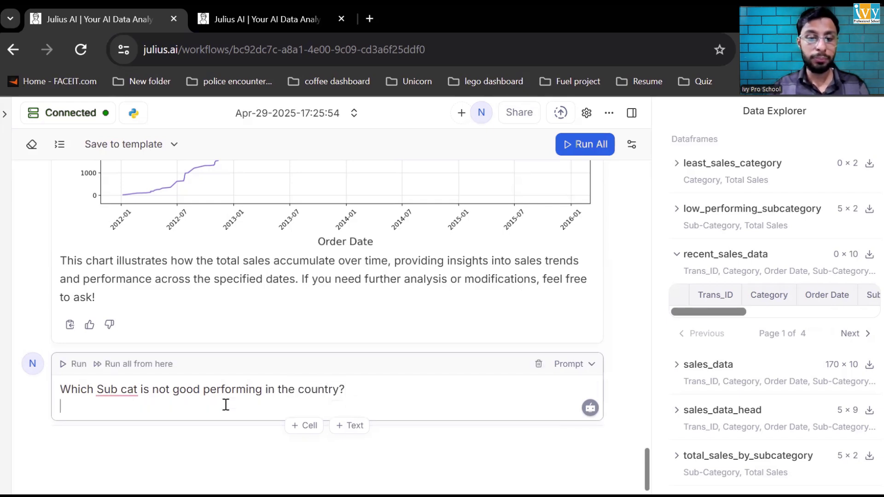
left_click(73, 368)
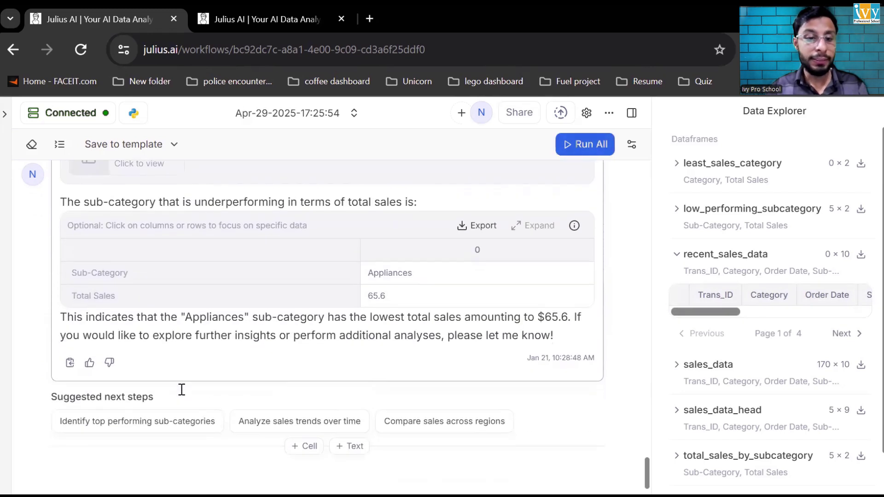
Highlight the answer naming Appliances as lowest, with total sales of 65.6.
left_click_drag(87, 316, 431, 317)
left_click_drag(211, 316, 112, 318)
scroll(113, 318, "down", 1)
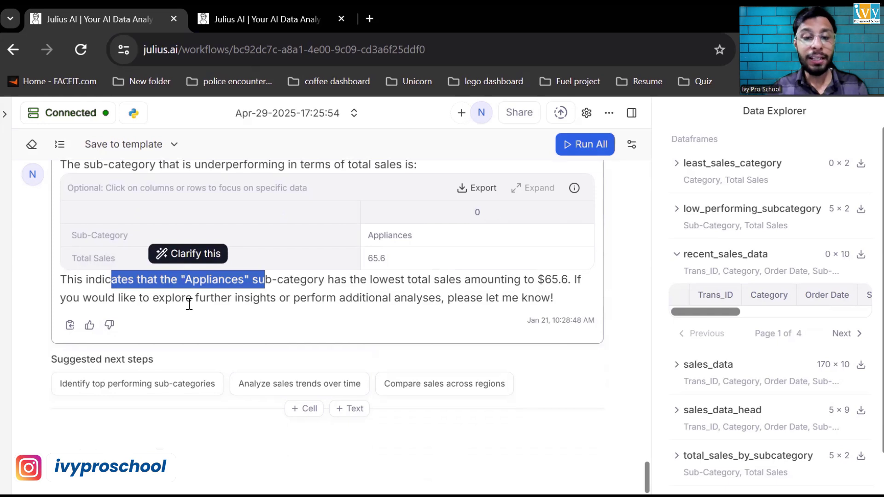
scroll(260, 258, "up", 2)
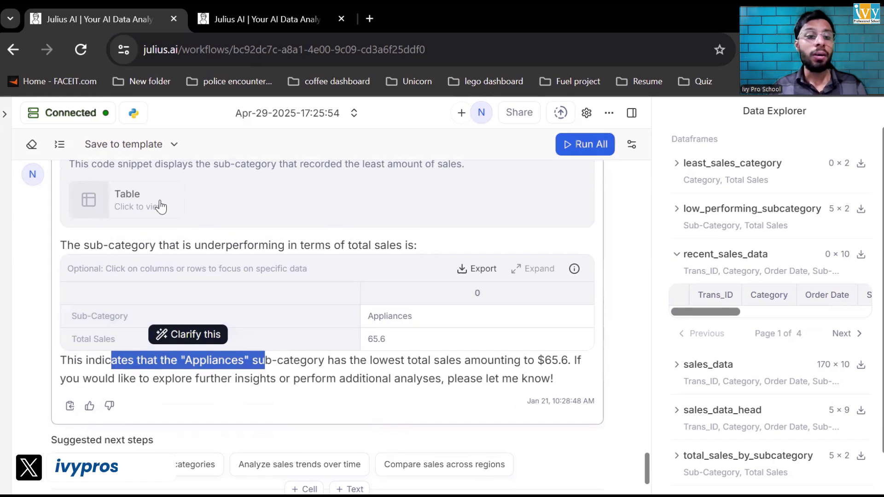
Go back to the Julius home page with its ready-made workflows.
left_click(26, 114)
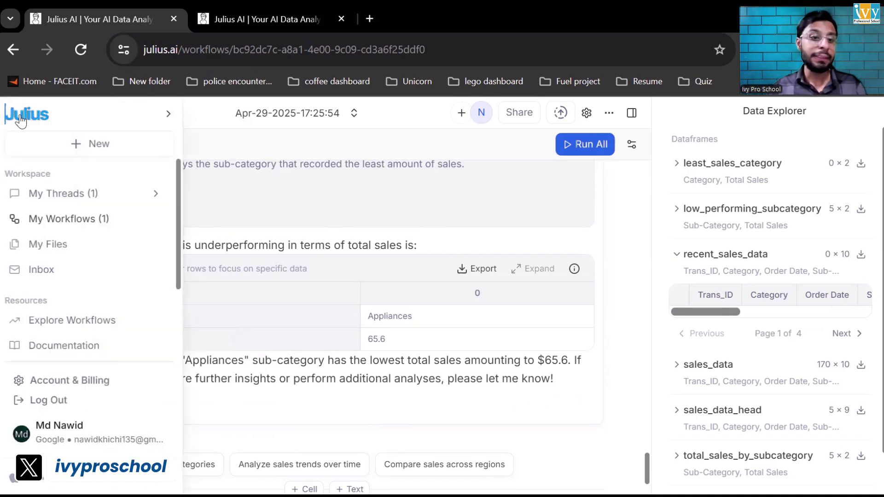